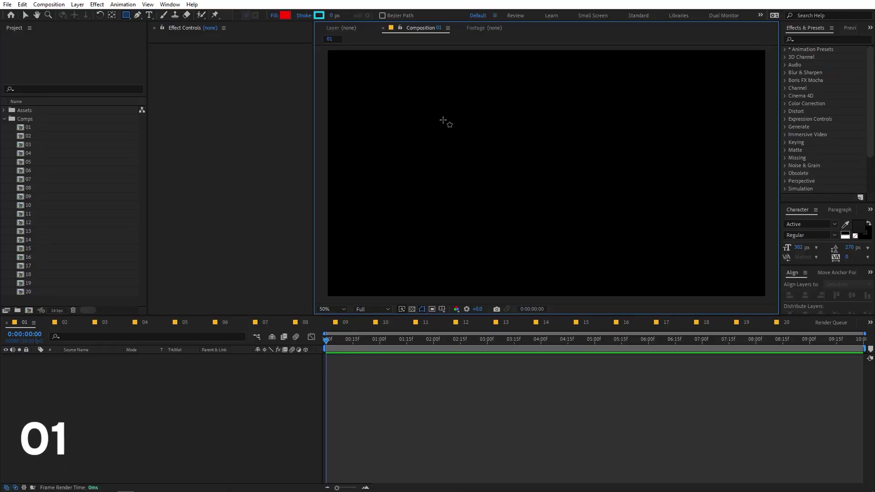
- Drag out a red square shape layer in composition 01's viewer
drag(443, 120, 546, 173)
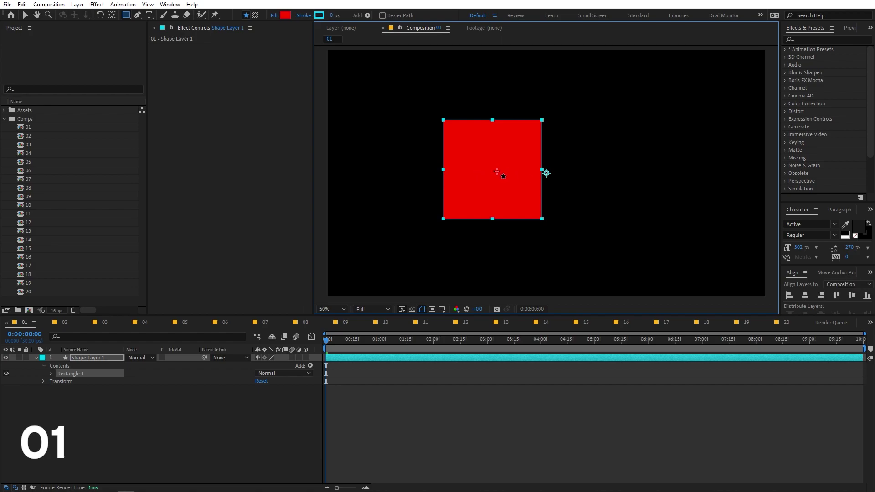
- Undo the square, enable Center Anchor Point in New Shape Layers, then redraw the square
key(ctrl+z)
click(22, 4)
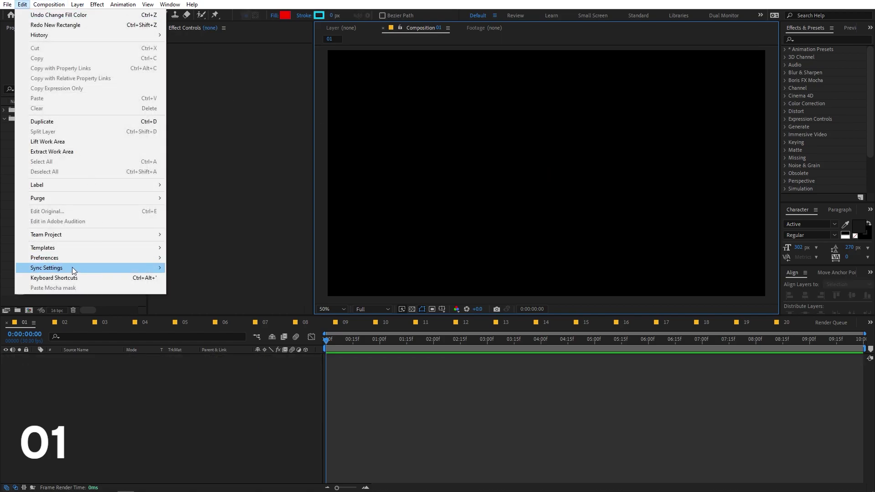
mouse_move(69, 260)
click(212, 258)
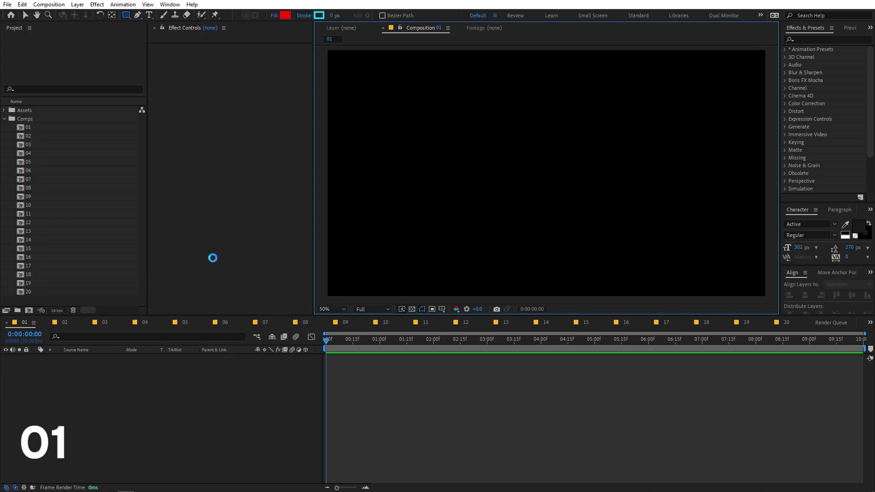
click(342, 270)
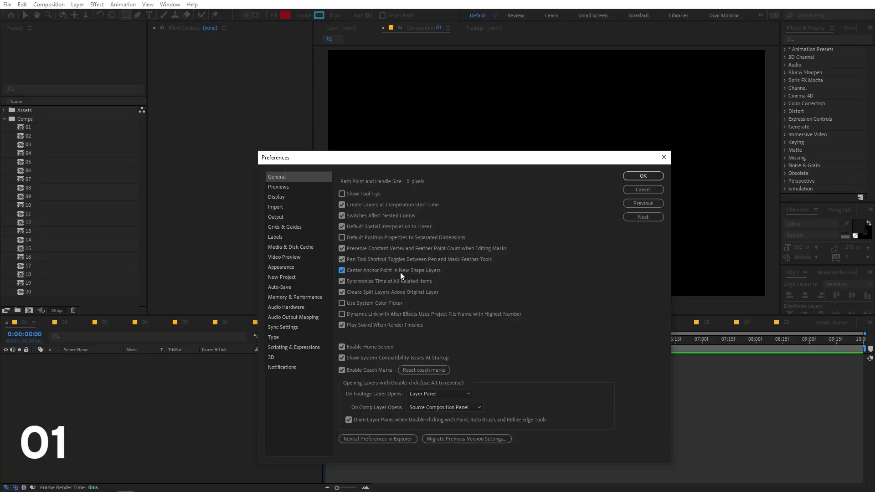
click(649, 176)
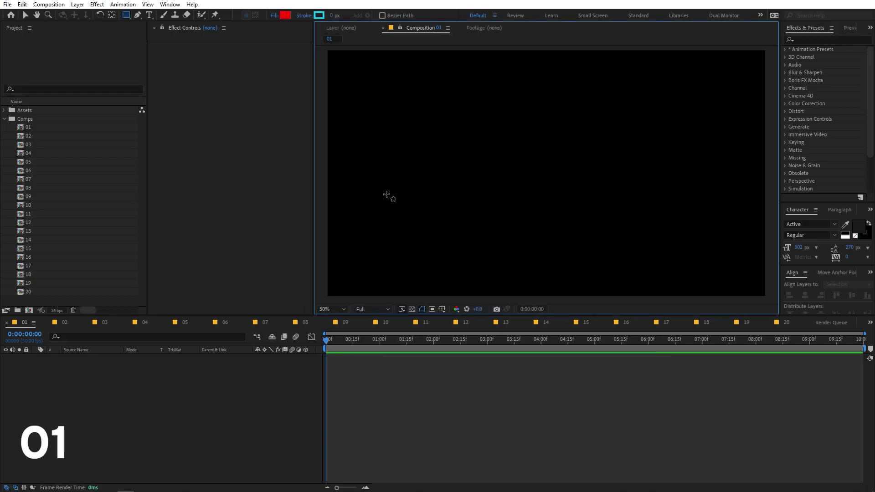
drag(481, 135, 594, 249)
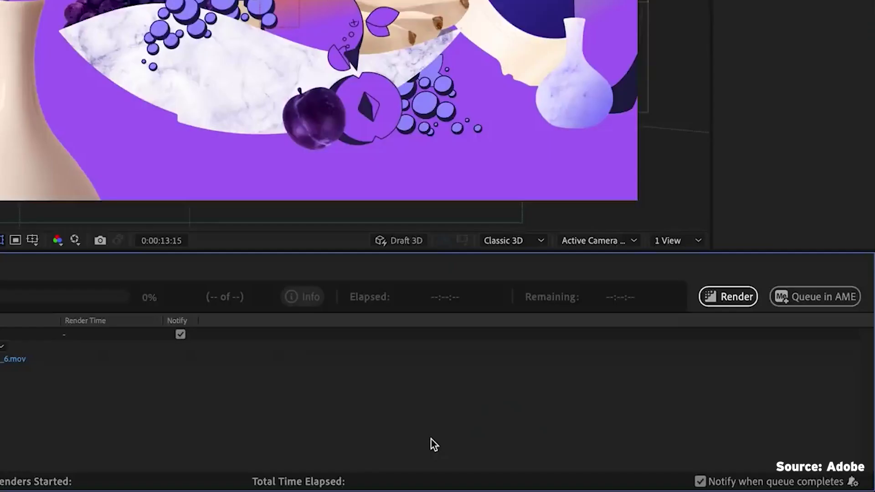
- Render the queued .mov output item from the Render Queue
click(727, 301)
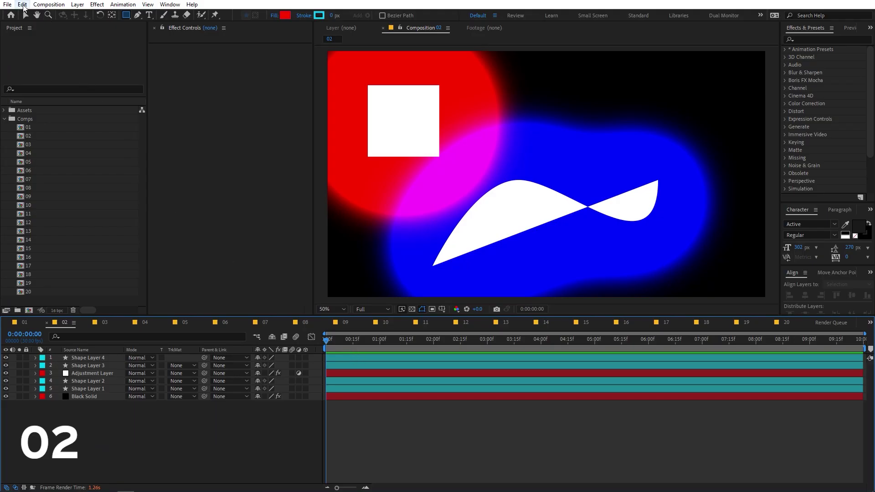
- Open a preferences page from the Edit > Preferences menu
click(23, 6)
mouse_move(80, 258)
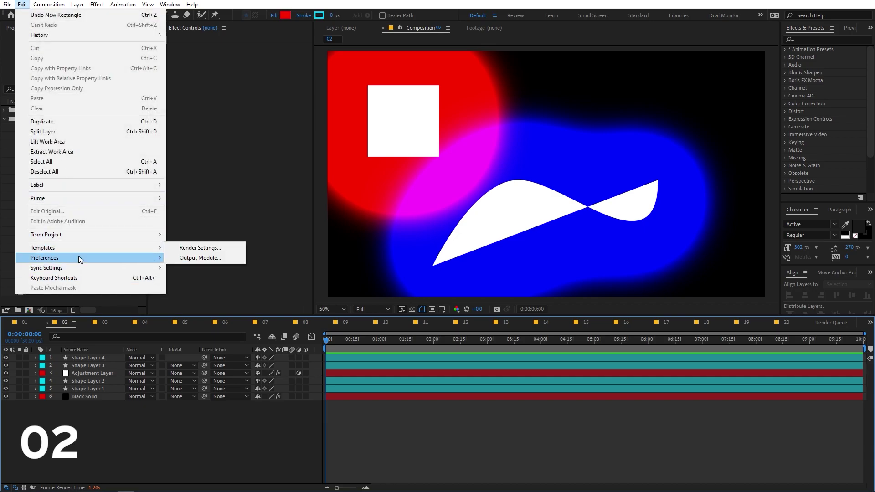
click(212, 381)
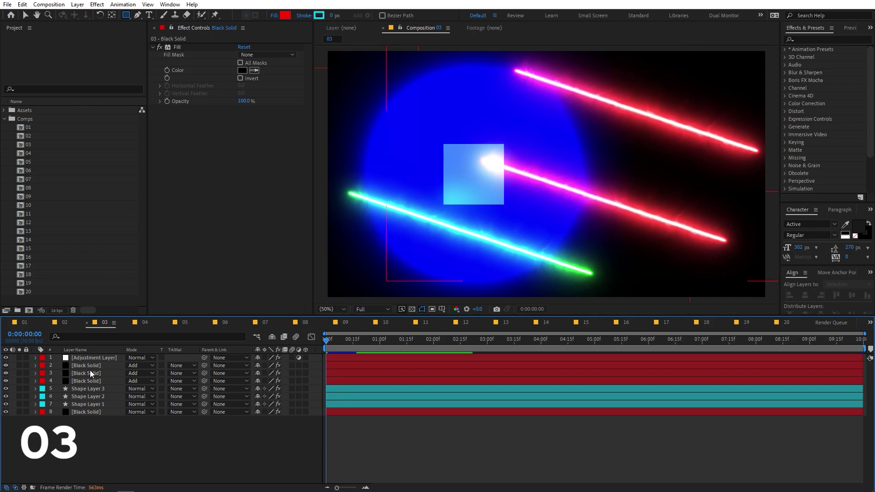
- Add a Render Time column to composition 03's timeline
right_click(318, 352)
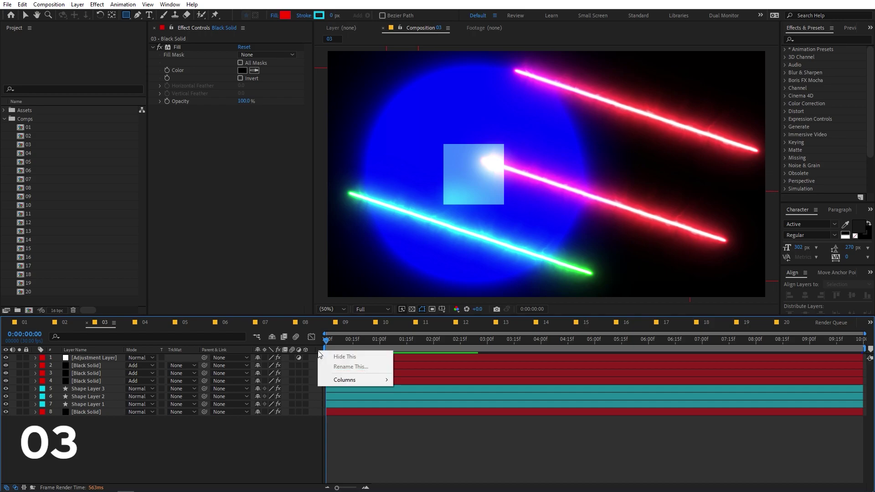
mouse_move(352, 380)
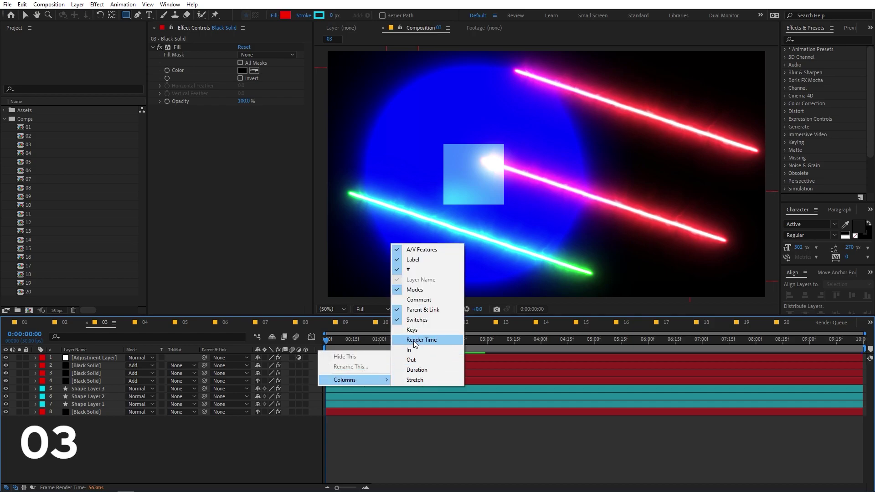
click(416, 340)
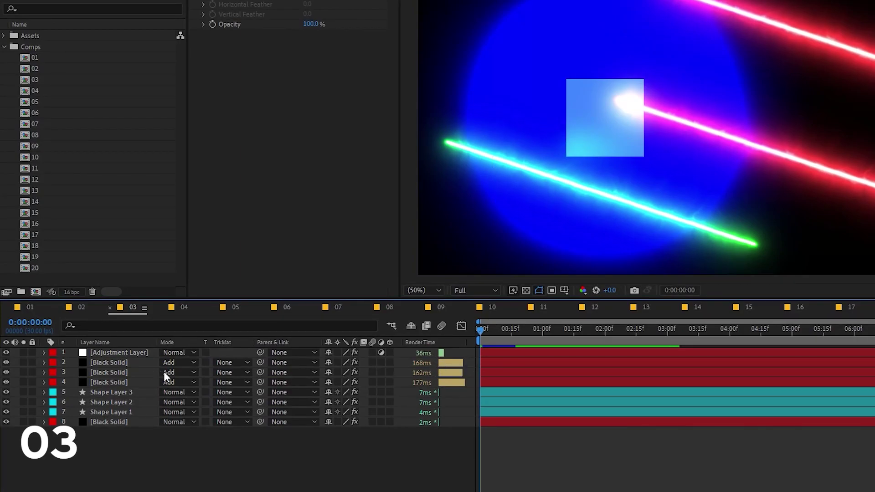
- Toggle the green saber layer 3 off and on to compare render times
click(102, 373)
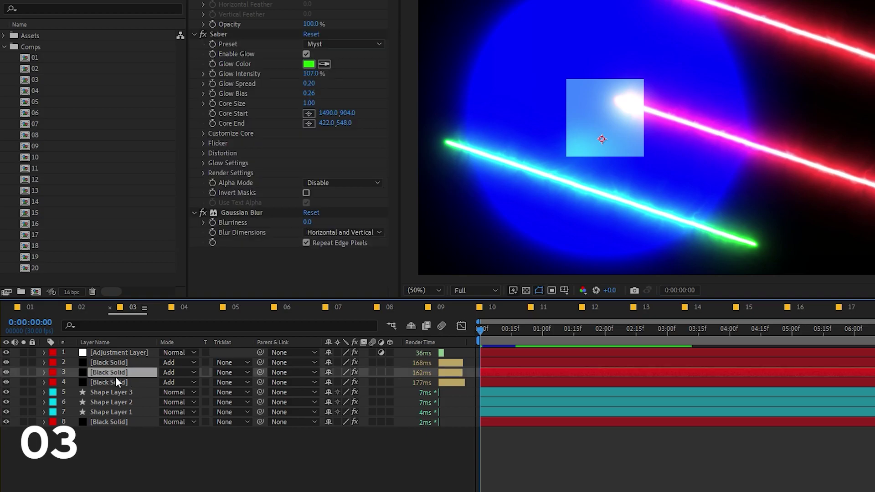
click(6, 372)
click(6, 372)
click(6, 372)
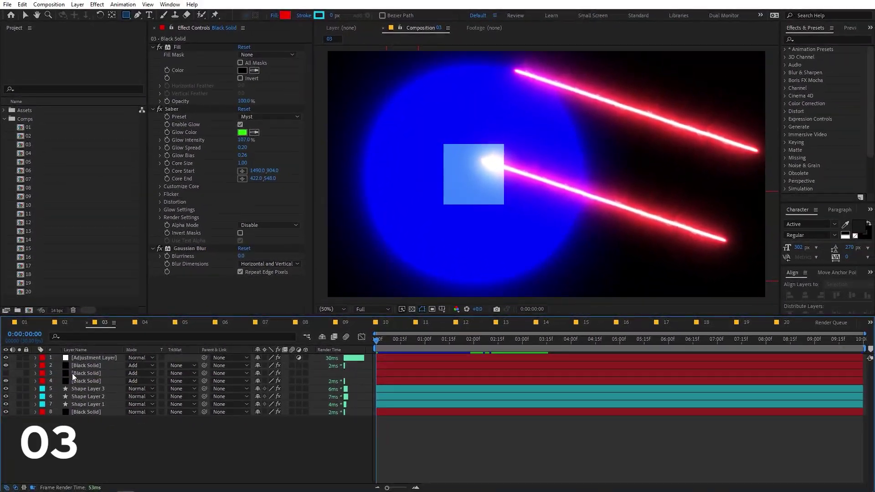
click(5, 373)
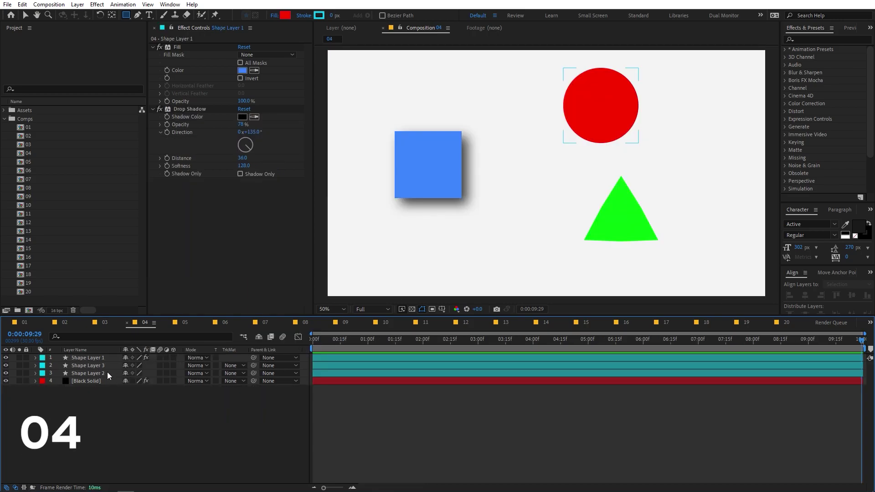
click(95, 358)
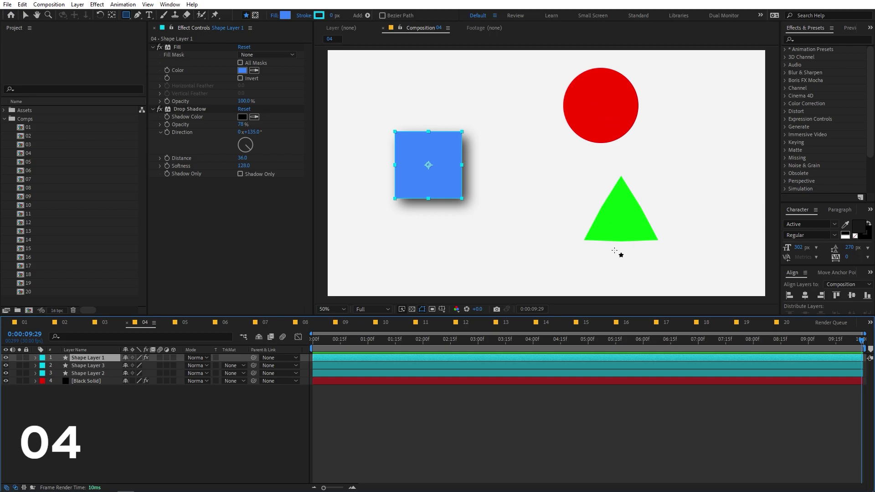
- Copy the square's Fill and Drop Shadow with property links onto the circle and triangle layers
key(v)
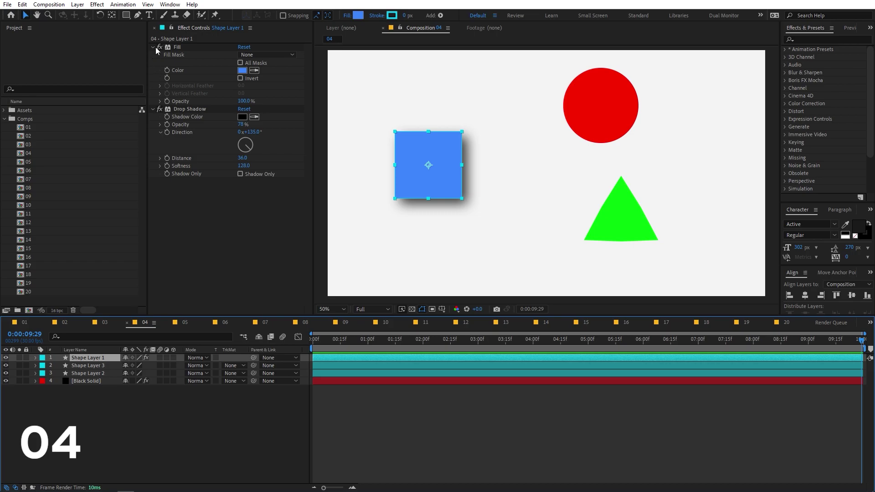
click(180, 47)
shift+click(179, 108)
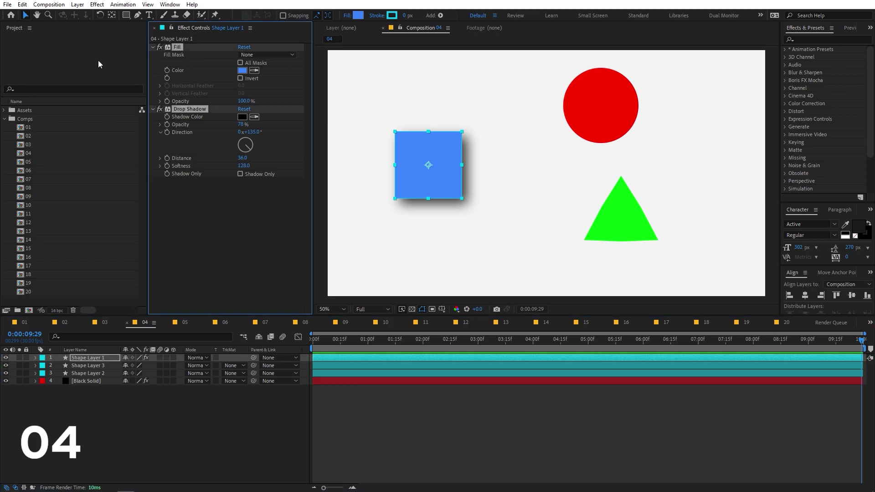
click(22, 4)
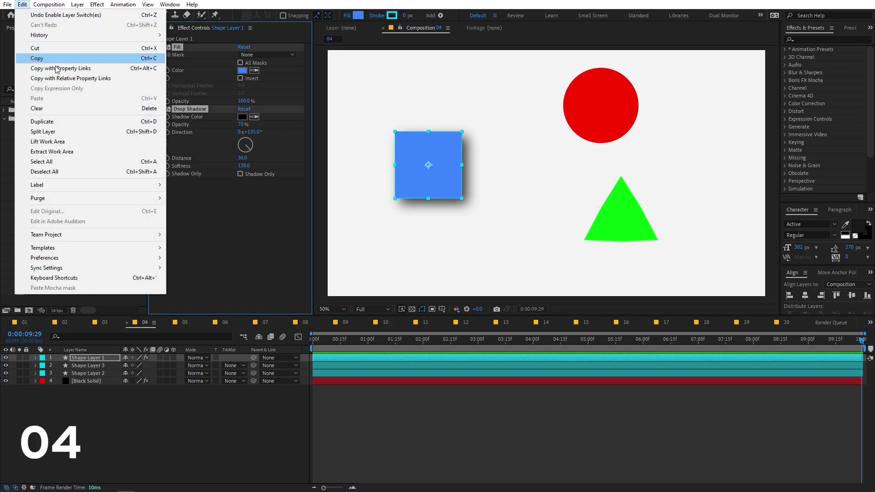
click(65, 68)
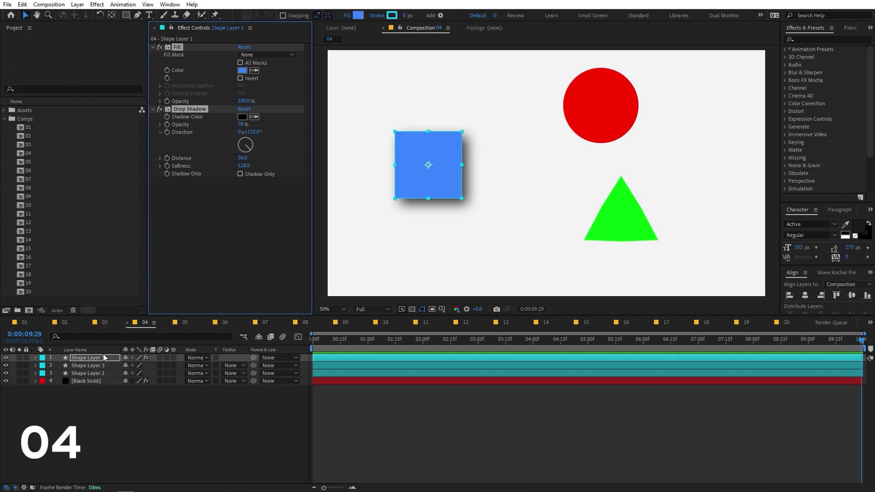
click(94, 365)
shift+click(95, 374)
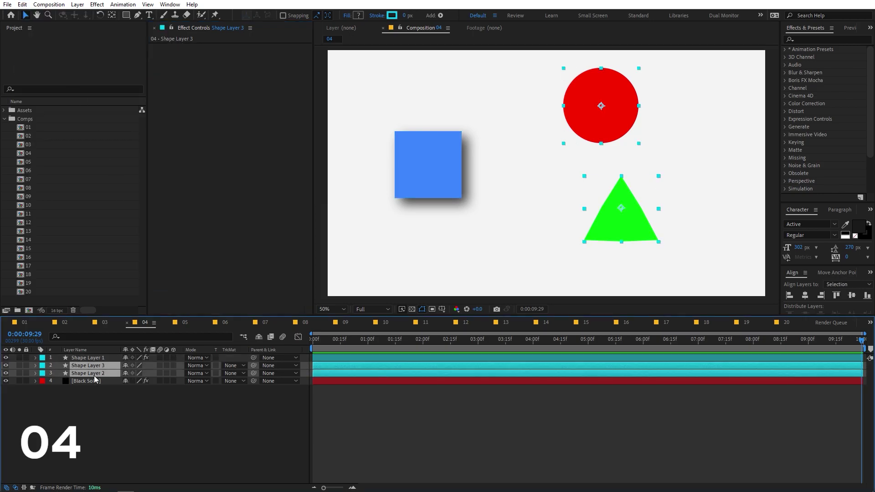
key(ctrl+v)
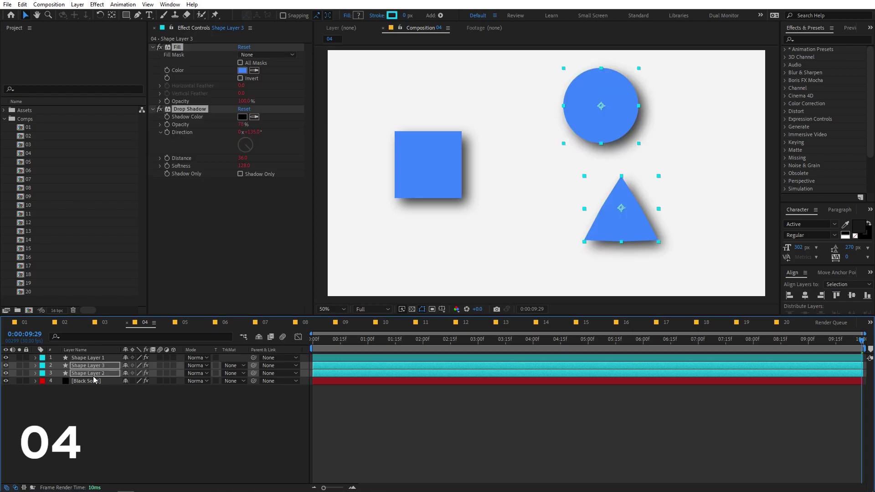
- Change the square's fill to green and lower Drop Shadow opacity from 78% to 48%
click(91, 358)
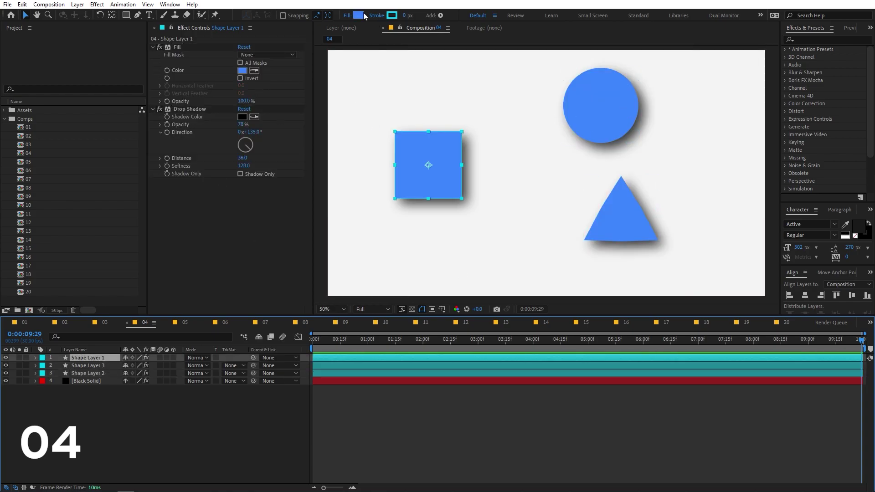
click(242, 70)
click(213, 211)
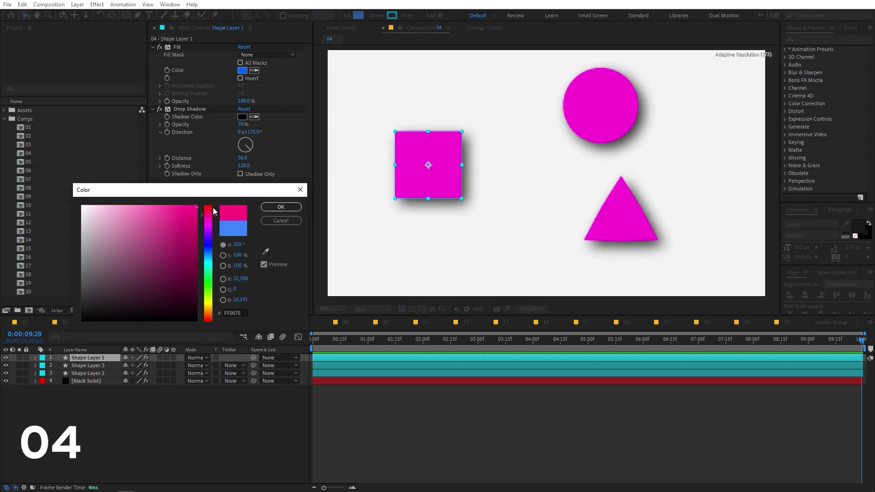
drag(213, 211, 214, 280)
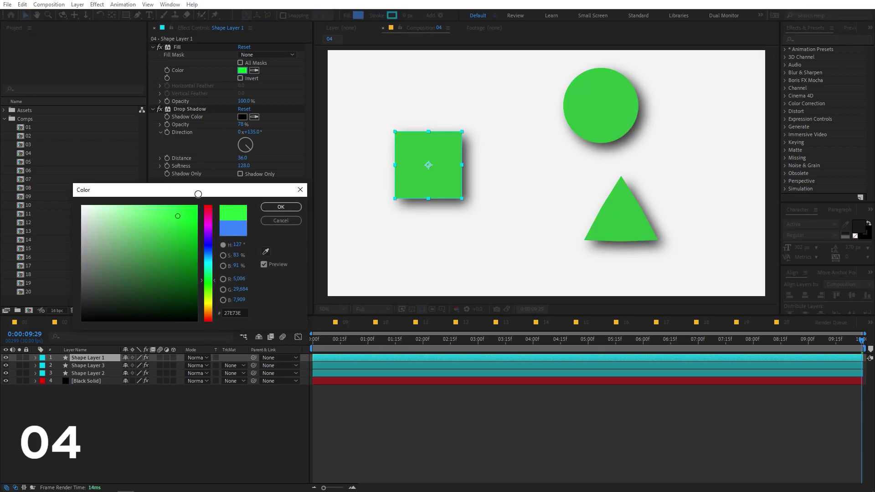
click(281, 207)
drag(240, 124, 504, 190)
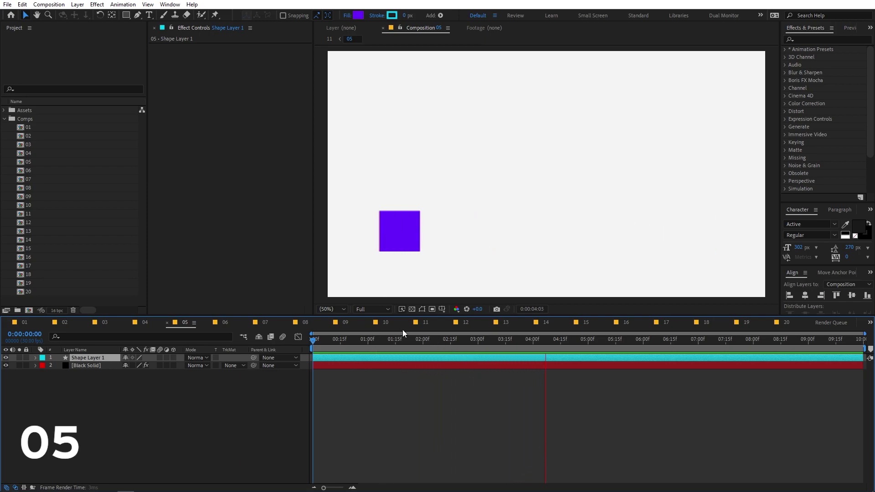
- Try adding a top point to the square's motion path, scrub it, then undo it
key(space)
drag(407, 231, 517, 153)
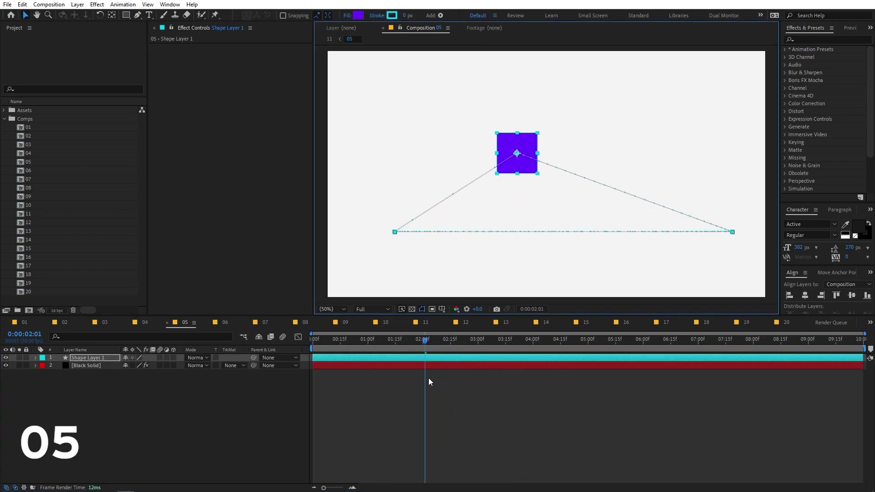
drag(424, 341, 397, 384)
key(ctrl+z)
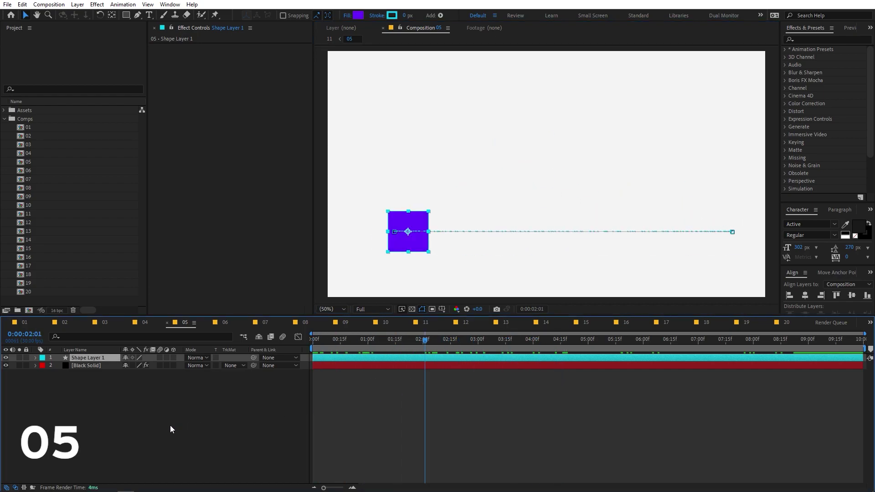
click(170, 426)
- Add Null 1, parent Shape Layer 1 to it, and move the null to Y 122
click(77, 4)
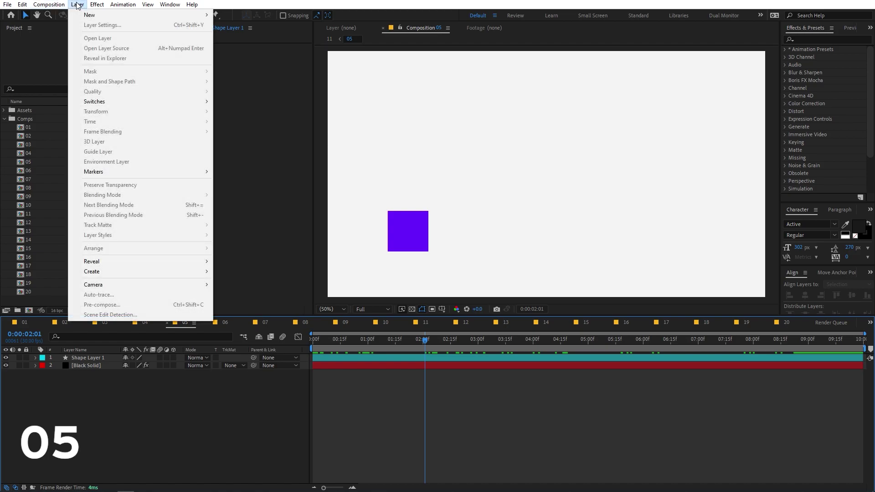
mouse_move(115, 18)
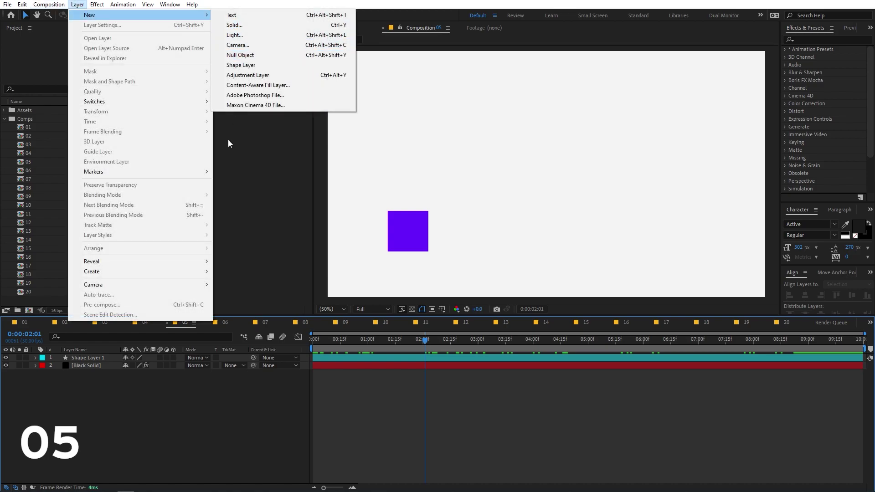
click(241, 55)
click(85, 366)
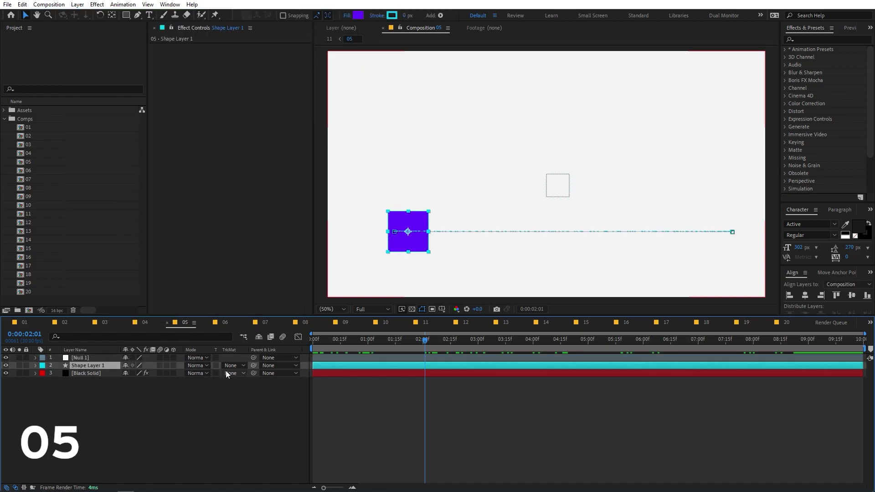
drag(253, 366, 77, 357)
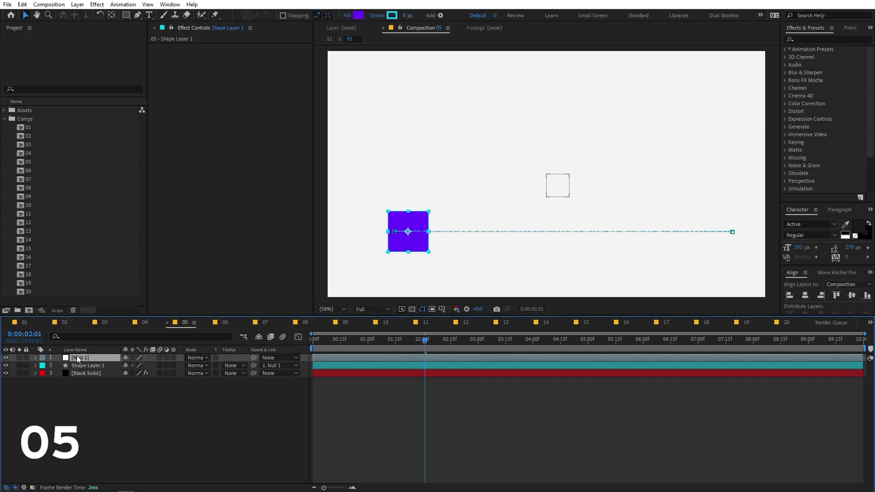
click(77, 357)
key(p)
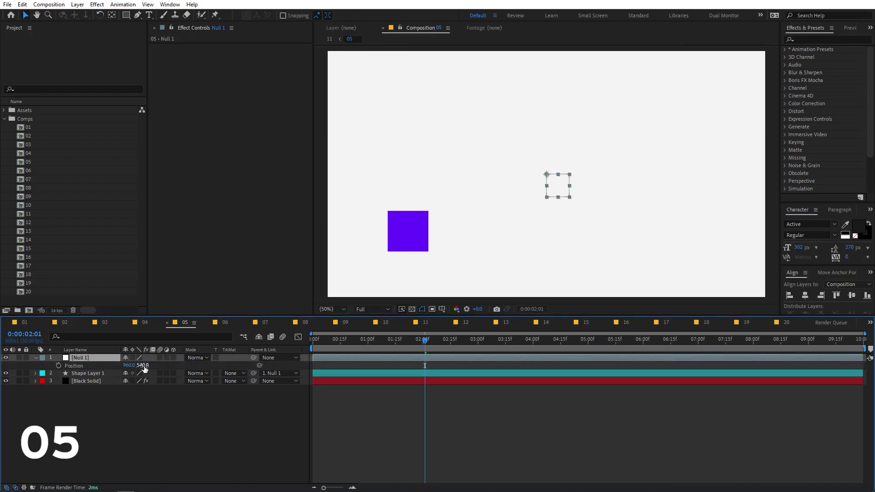
drag(144, 368, 50, 368)
- Preview the square's animation from the start, then delete Null 1
key(Home)
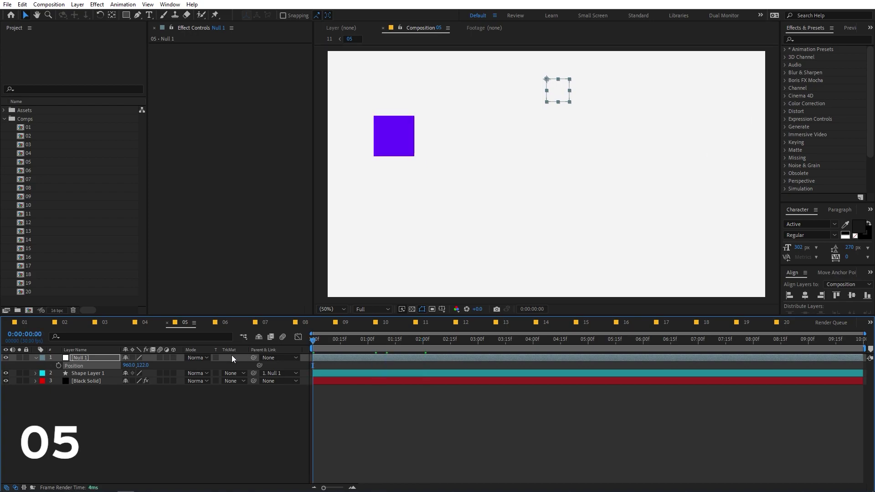
key(space)
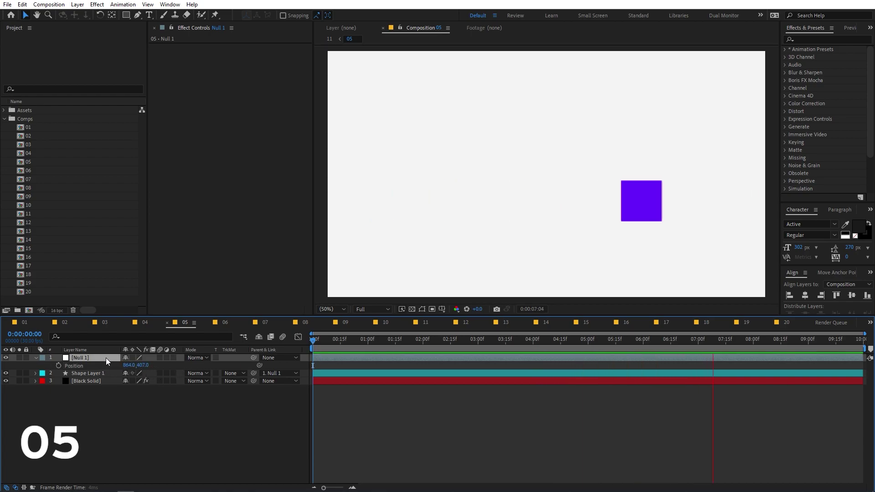
key(Delete)
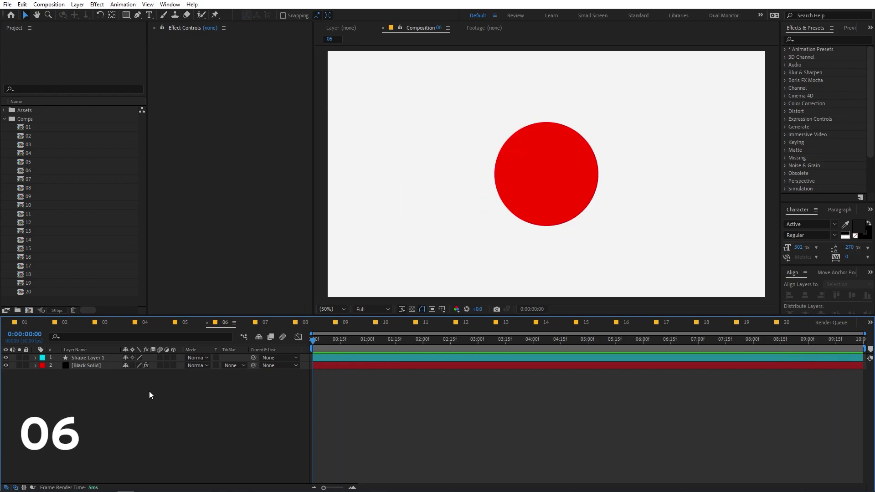
click(88, 357)
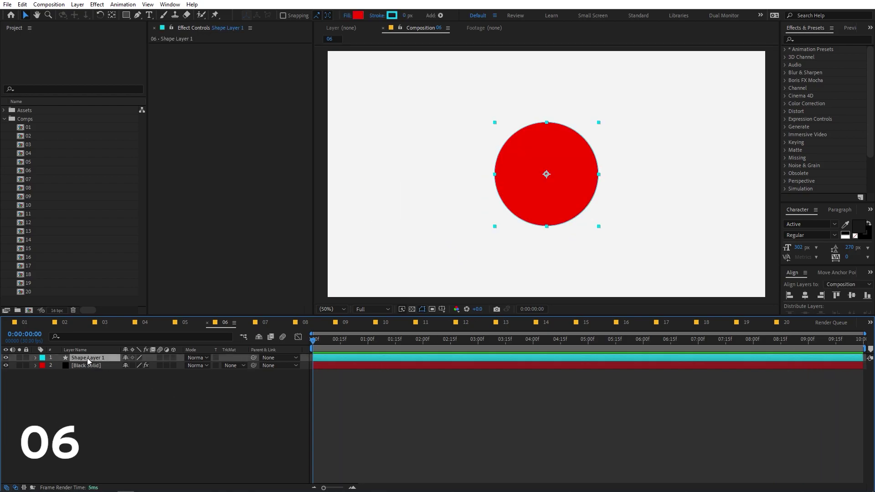
- Give the circle's Position the expression wiggle(2,100) and preview the random drift
key(p)
alt+click(58, 365)
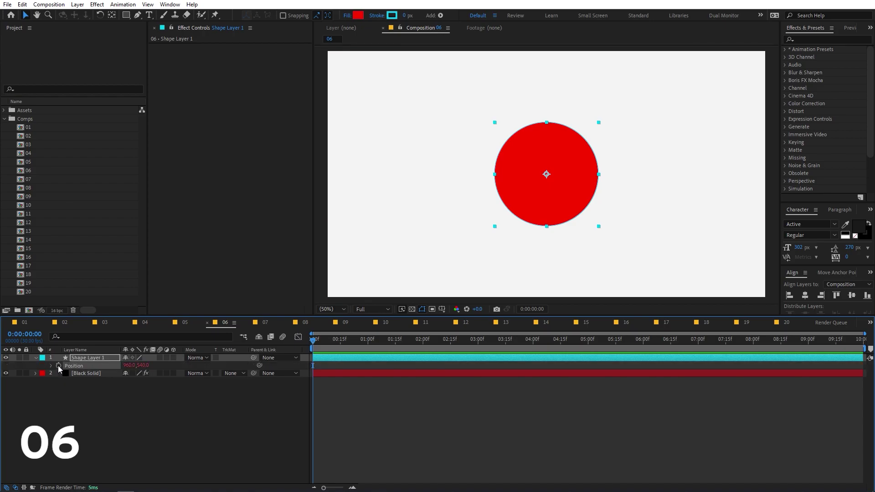
text(wi)
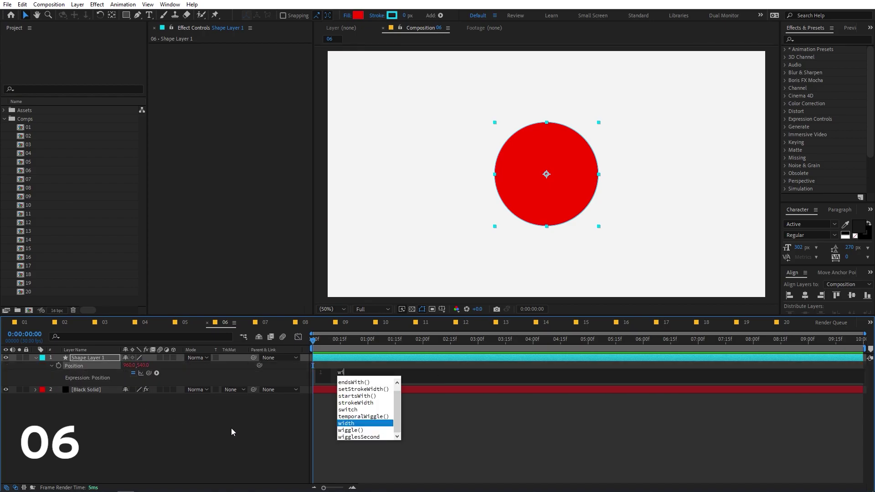
key(Down)
key(Return)
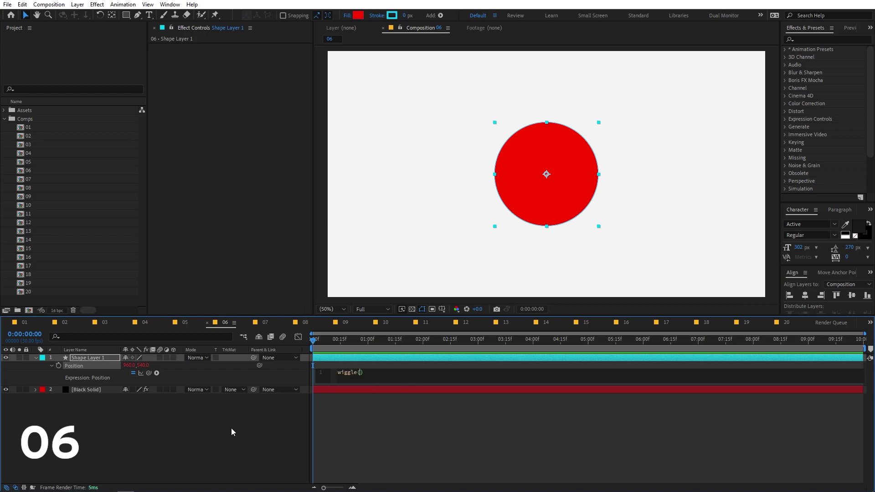
text(2,100)
click(231, 428)
key(space)
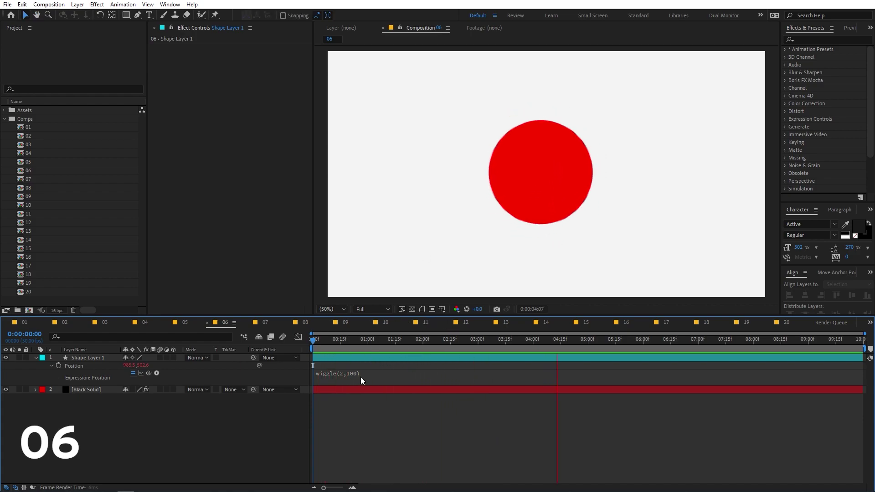
click(366, 349)
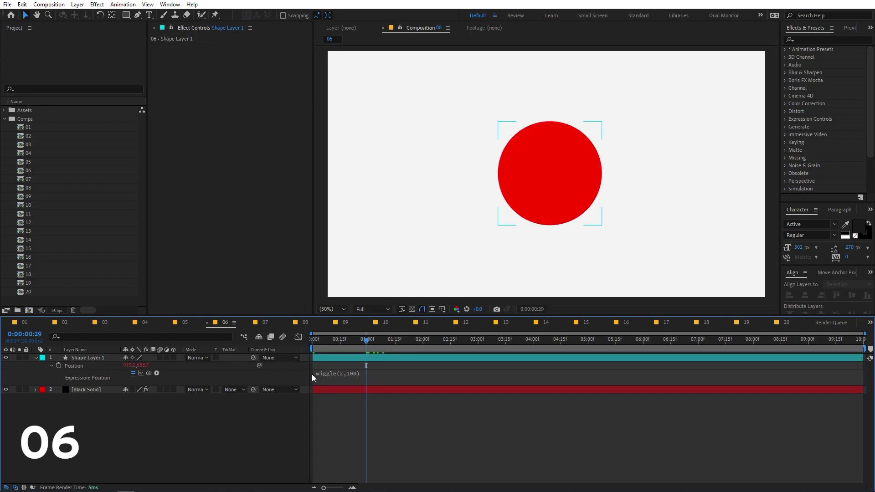
click(86, 360)
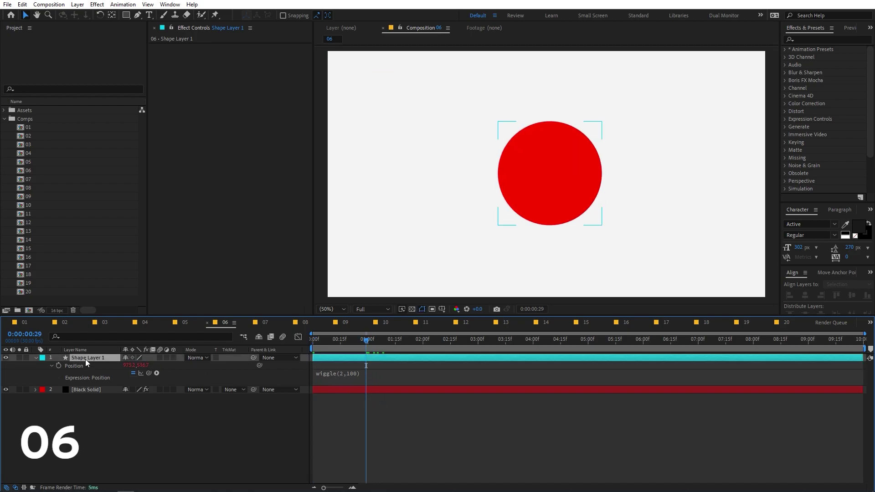
click(821, 42)
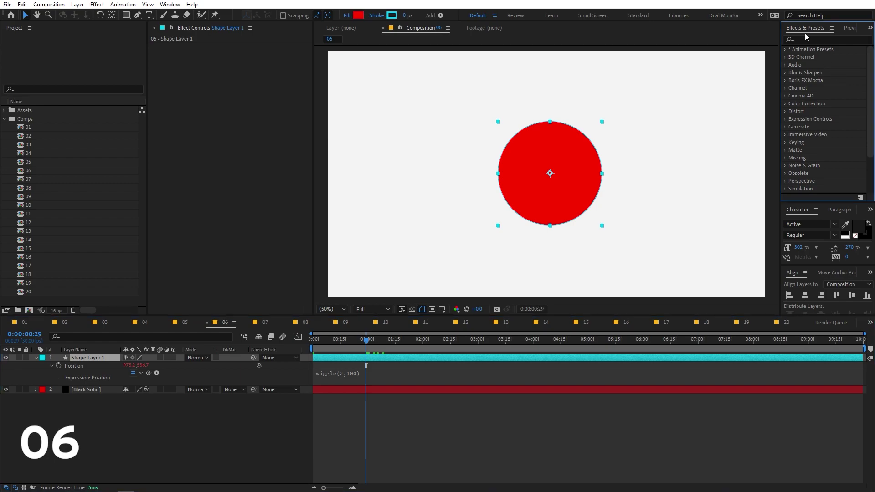
click(811, 41)
- Apply a Slider Control to Shape Layer 1 and duplicate it
text(s)
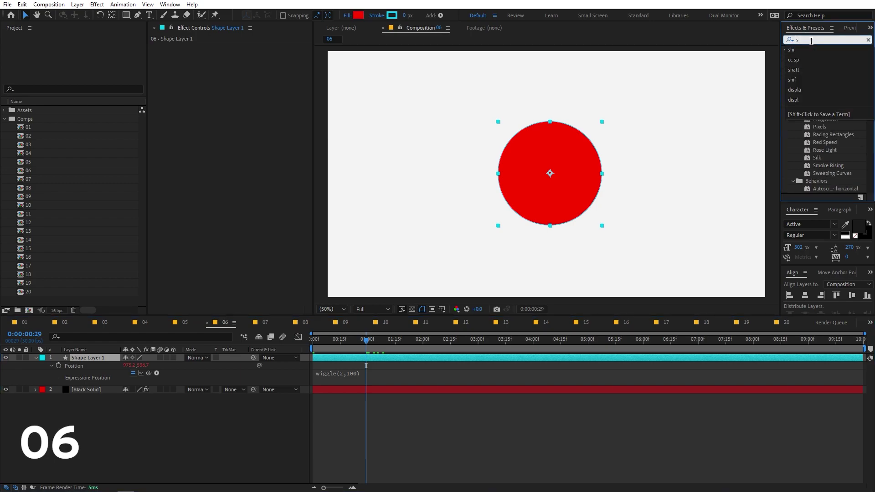
text(lider)
drag(820, 57, 106, 360)
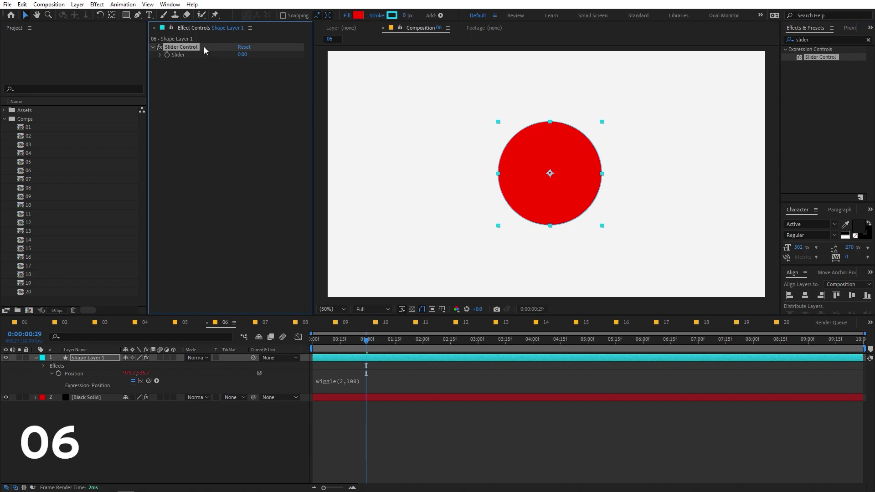
key(ctrl+d)
click(182, 47)
- Pick-whip the wiggle frequency and amount to Slider Control and Slider Control 2
click(346, 383)
double_click(360, 380)
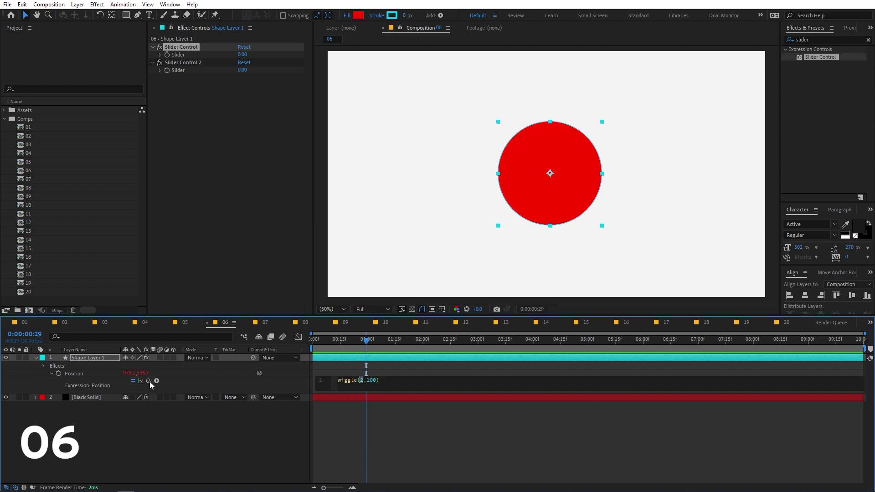
drag(149, 381, 175, 56)
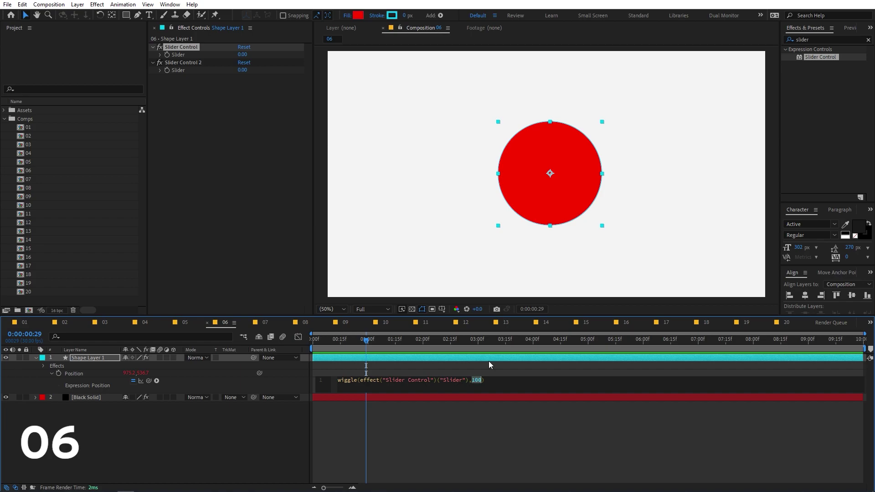
drag(149, 381, 189, 70)
click(451, 439)
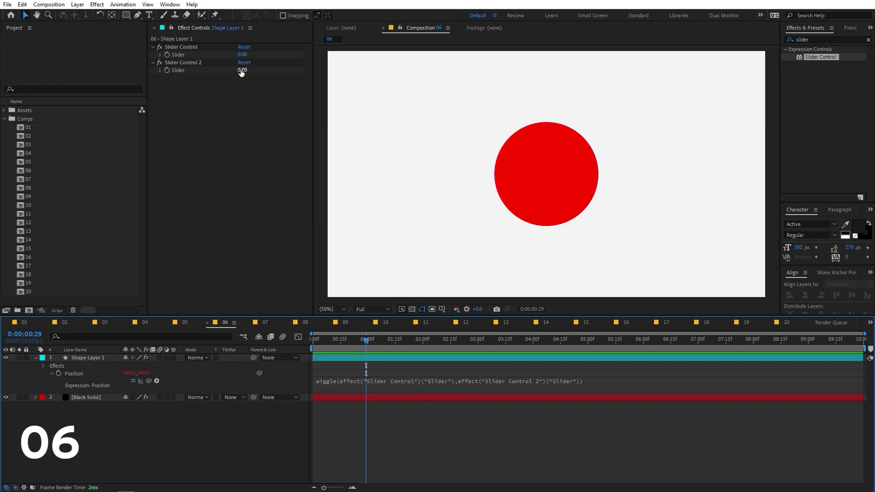
- Tune the sliders to frequency 5 and amount 156 while previewing the wiggle
click(241, 55)
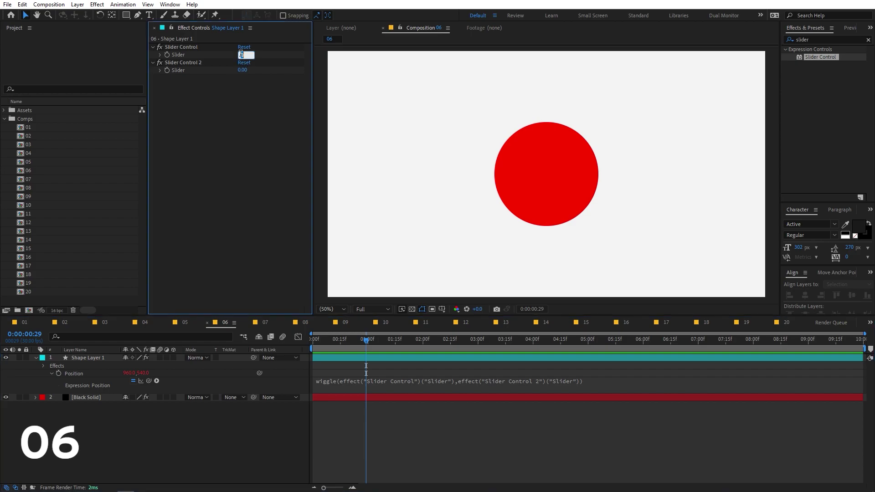
click(244, 70)
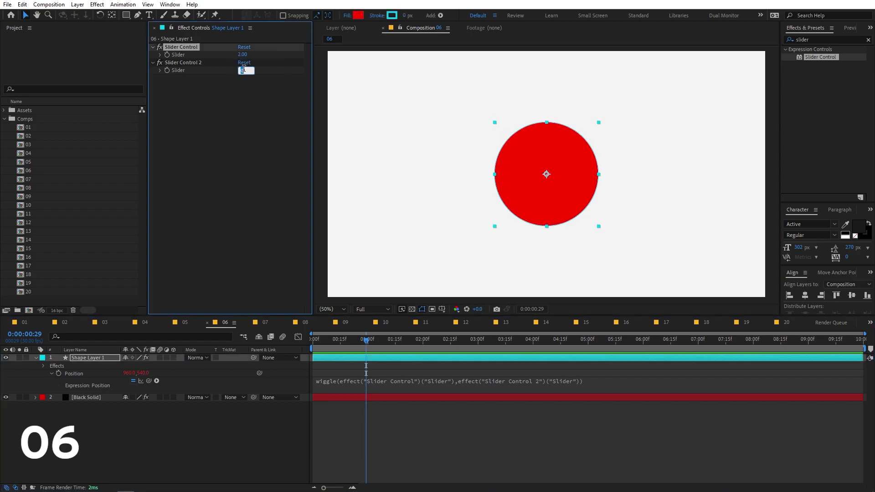
text(30)
key(Return)
key(space)
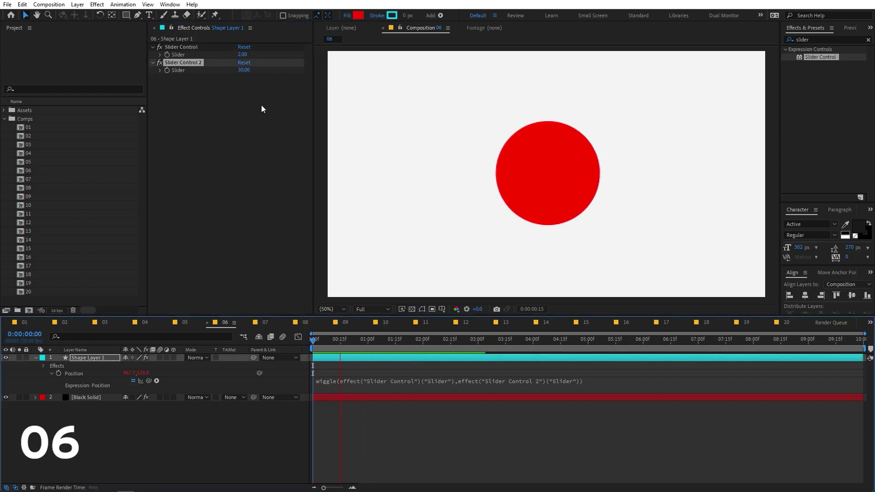
drag(241, 71, 299, 74)
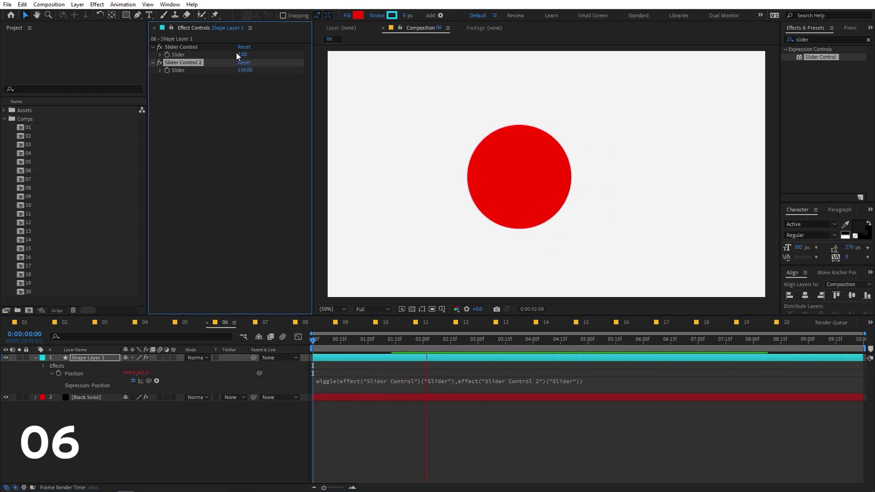
mouse_move(238, 54)
mouse_down()
mouse_move(256, 53)
mouse_move(240, 54)
mouse_up()
key(space)
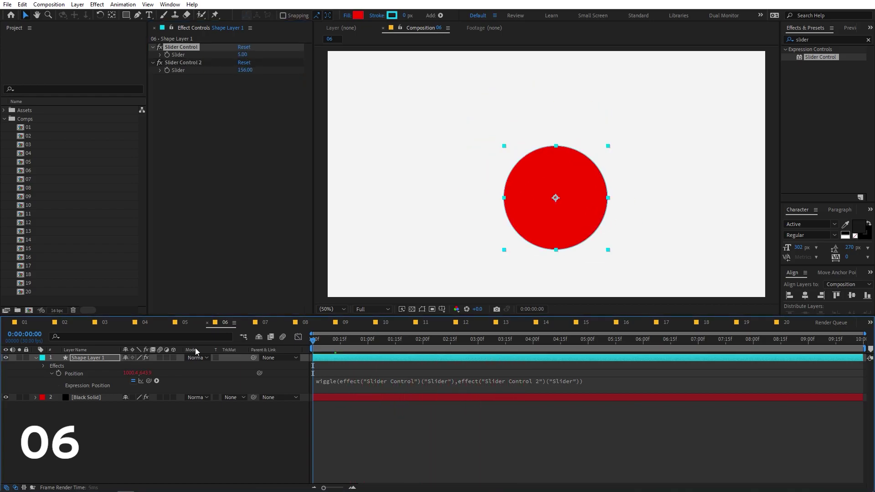
- Select Slider Control 2 and play the wiggle preview again
click(168, 56)
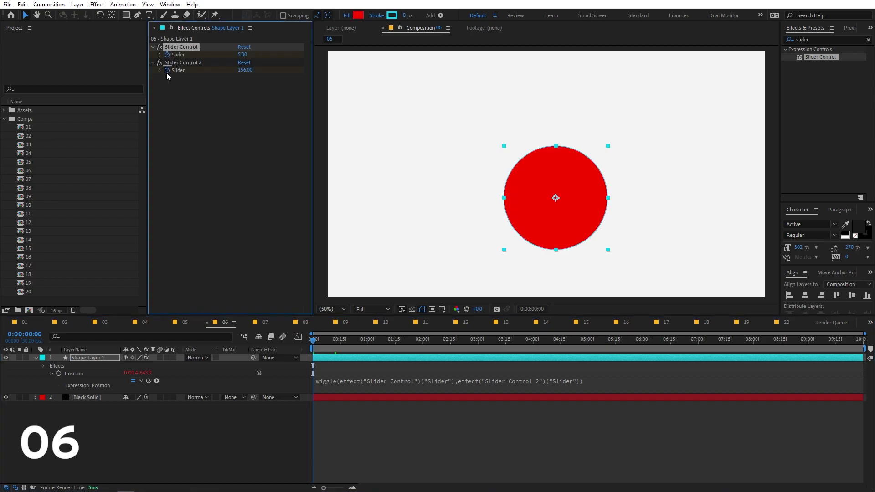
click(165, 73)
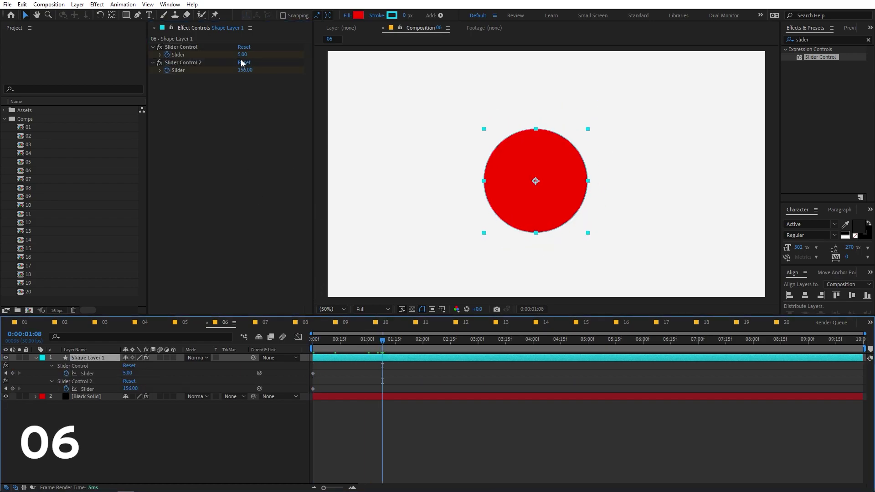
click(242, 63)
key(space)
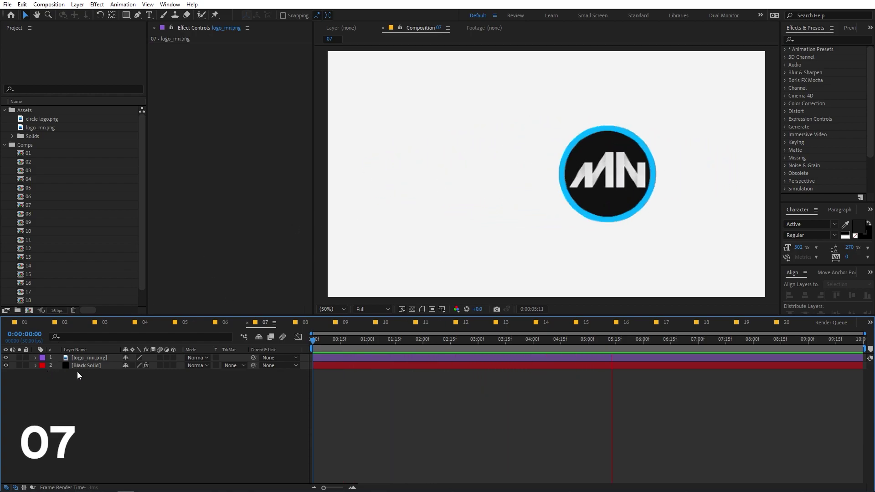
- Drag circle logo.png from the Project panel into comp 07 beside the logo_mn.png layer
click(78, 358)
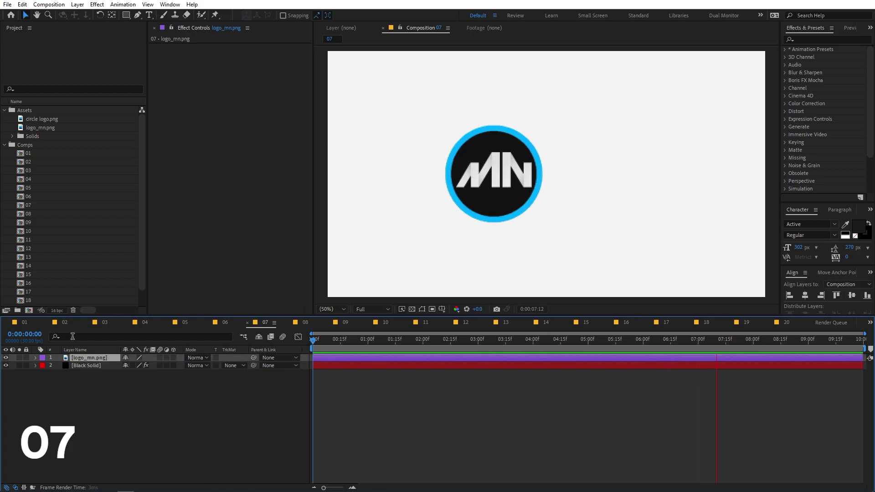
click(36, 120)
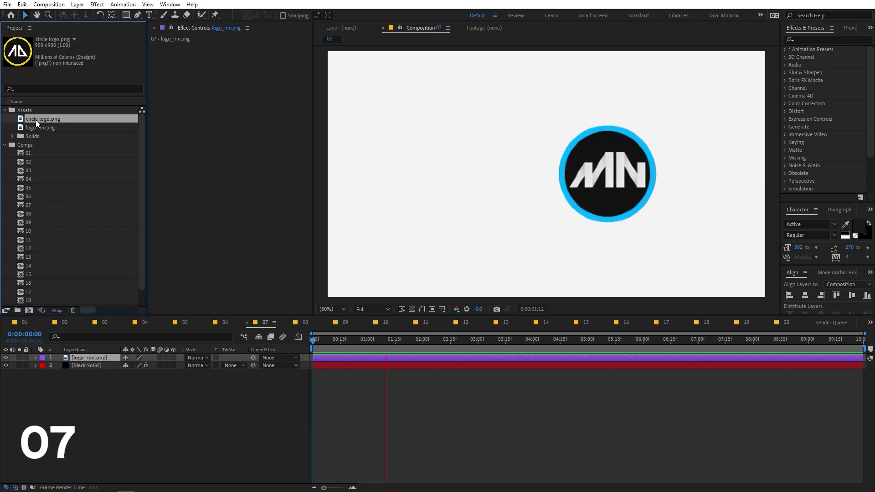
drag(36, 120, 91, 358)
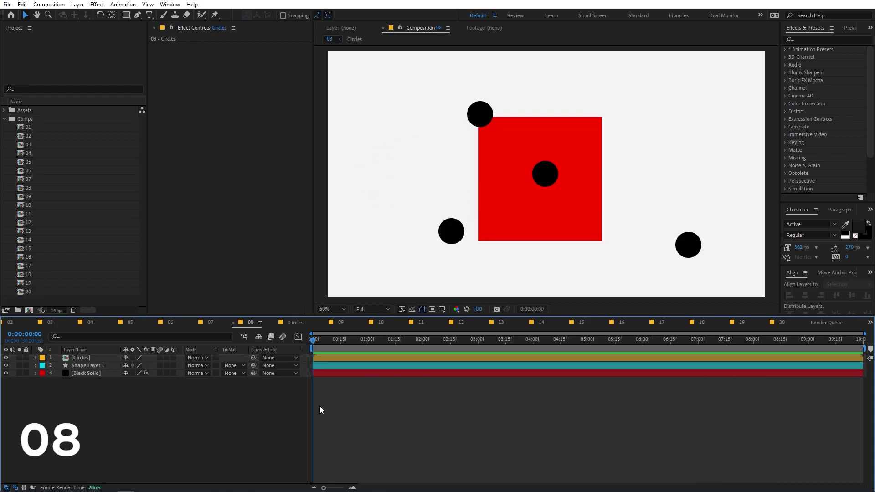
- Open the Circles precomp, nudge its top circle up and right, and return to comp 08
double_click(89, 357)
click(478, 119)
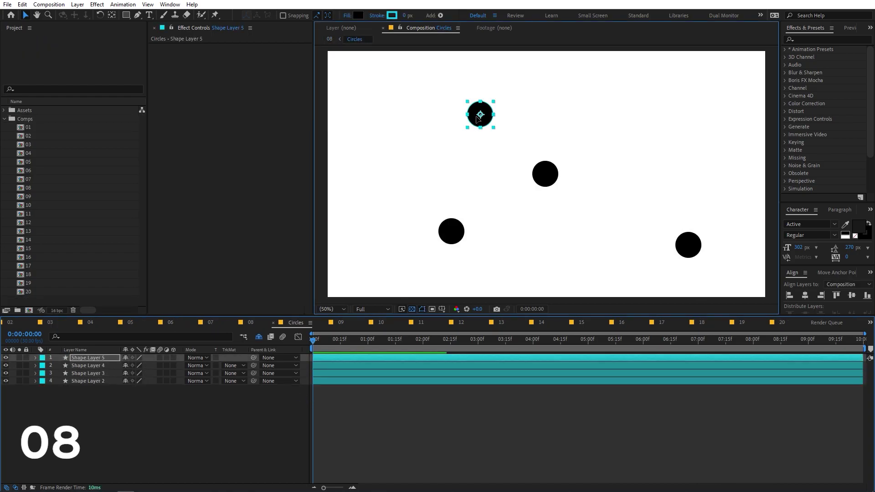
drag(477, 120, 553, 112)
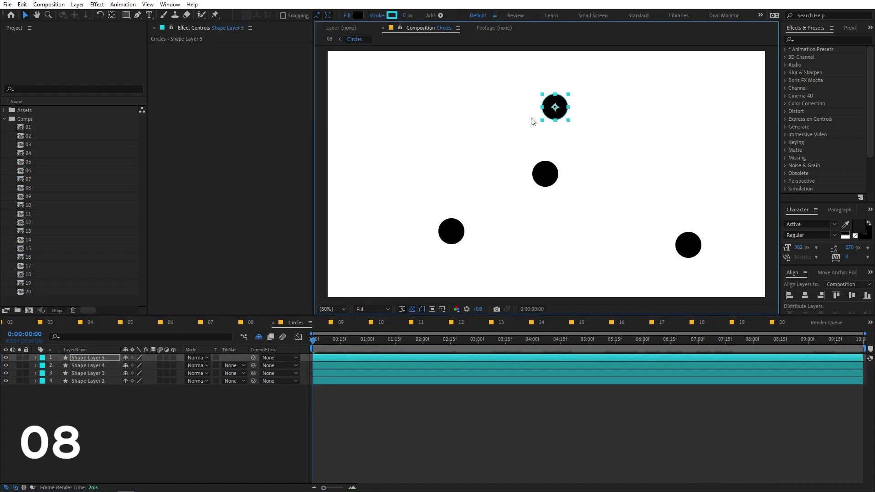
click(249, 323)
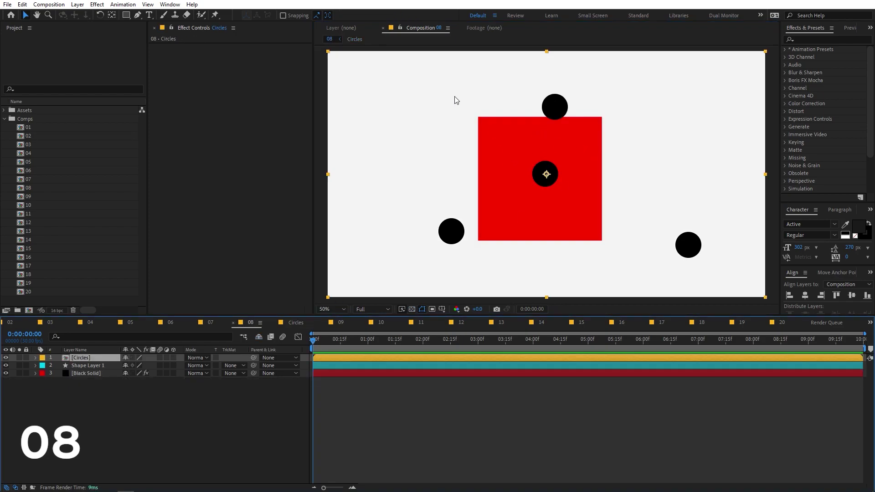
- Lock the viewer on comp 08 and dock the Circles precomp in a second viewer beside it
click(399, 25)
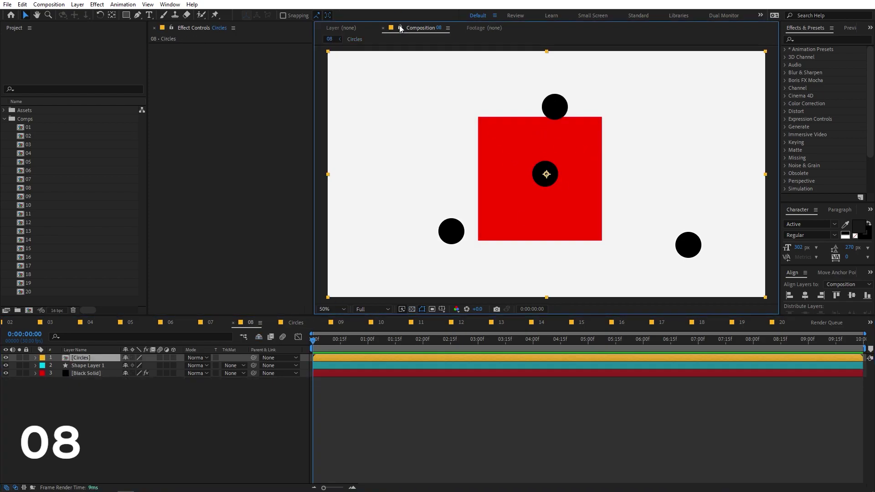
double_click(80, 358)
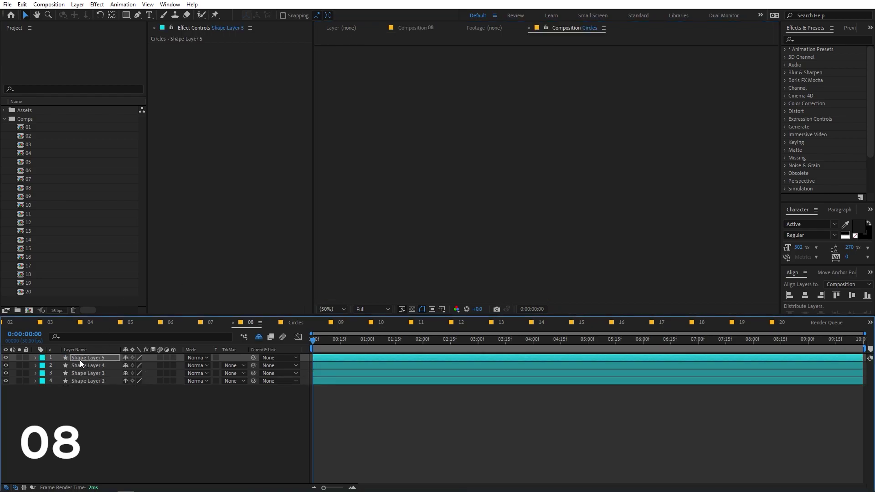
drag(555, 25, 765, 134)
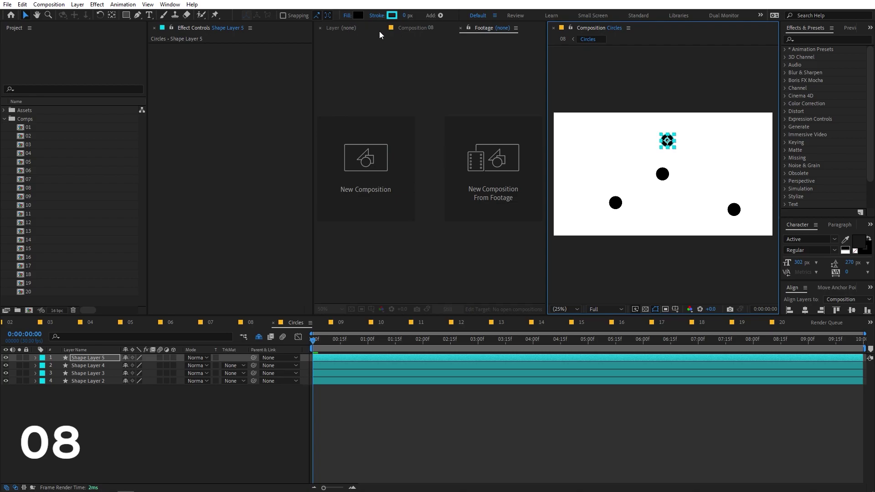
click(416, 28)
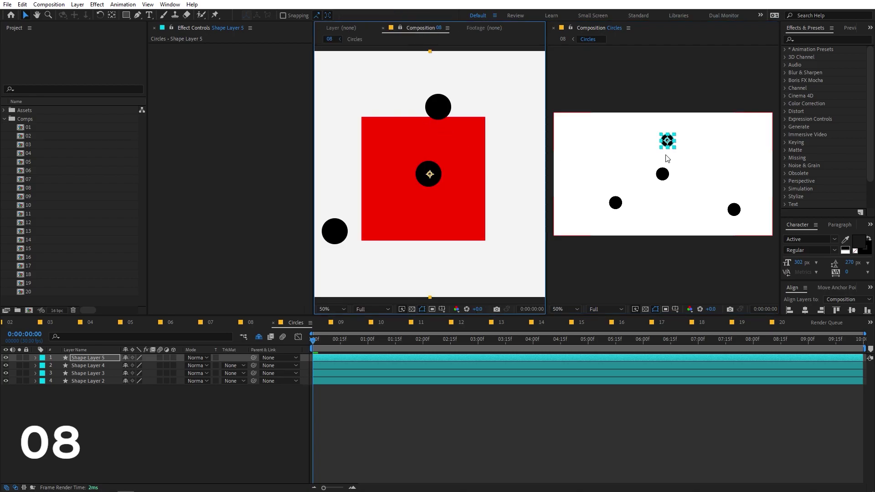
- Drag the three circles onto the red square's corners while comp 08 updates live
drag(678, 114, 600, 123)
drag(670, 172, 731, 119)
drag(573, 230, 605, 242)
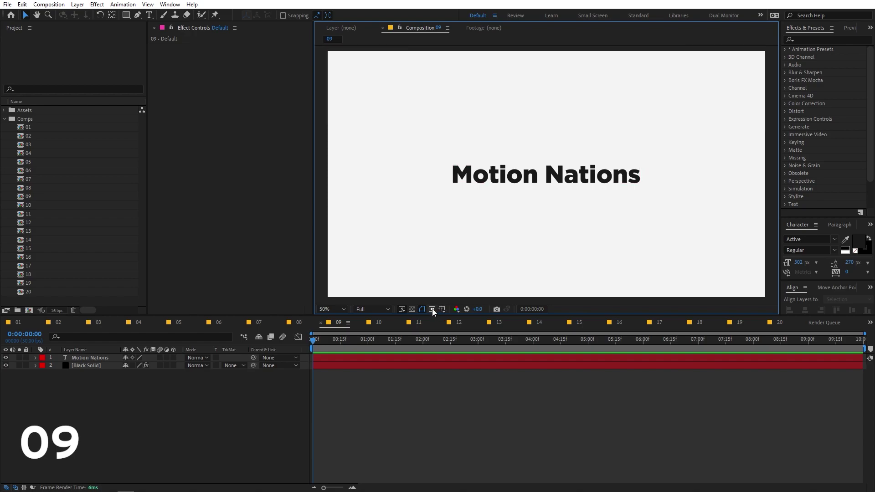
- Draw a region of interest around the Motion Nations text and crop comp 09 to it
drag(442, 152, 655, 202)
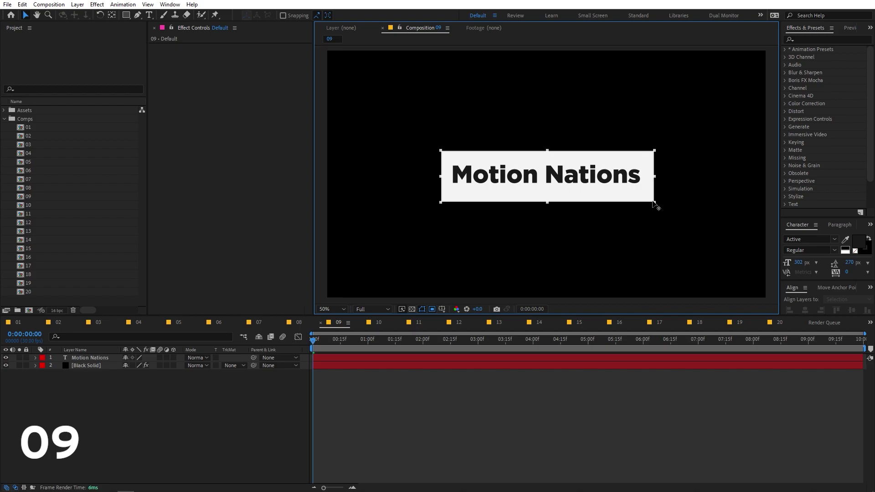
click(62, 5)
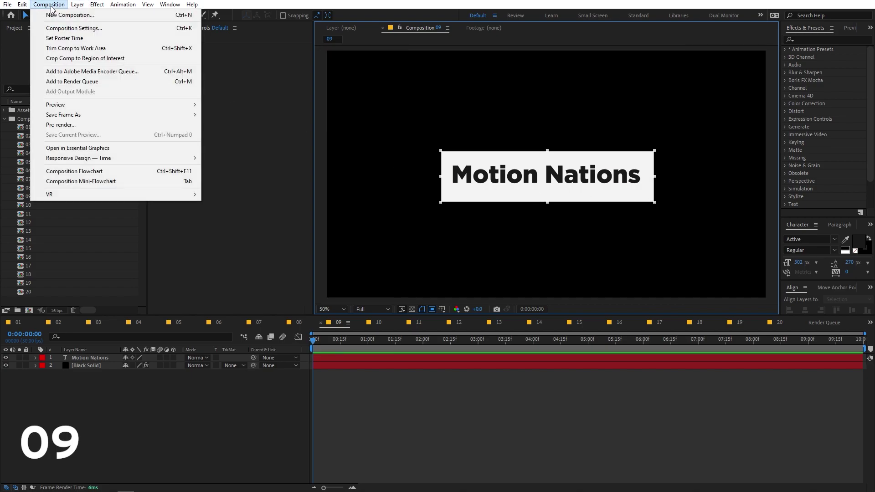
click(97, 58)
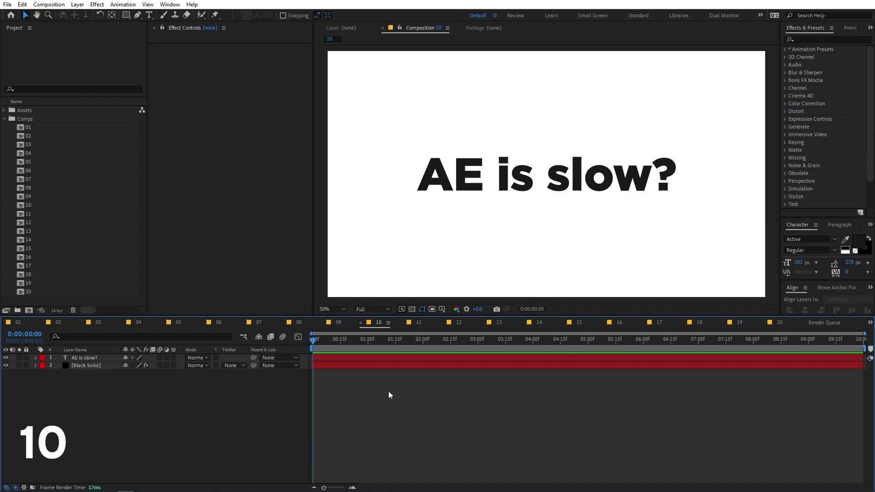
- Use Edit > Purge > All Memory & Disk Cache and confirm clearing the 63.0 GB cache
drag(352, 347, 306, 359)
click(23, 4)
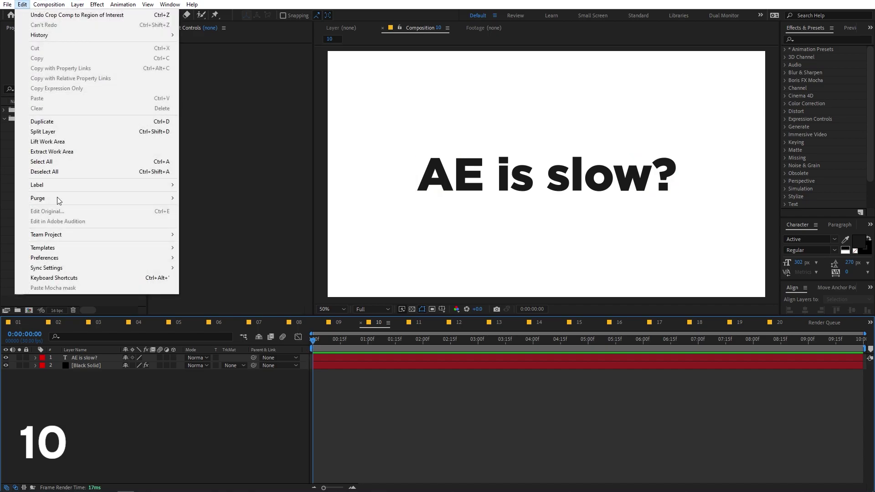
mouse_move(59, 199)
click(210, 199)
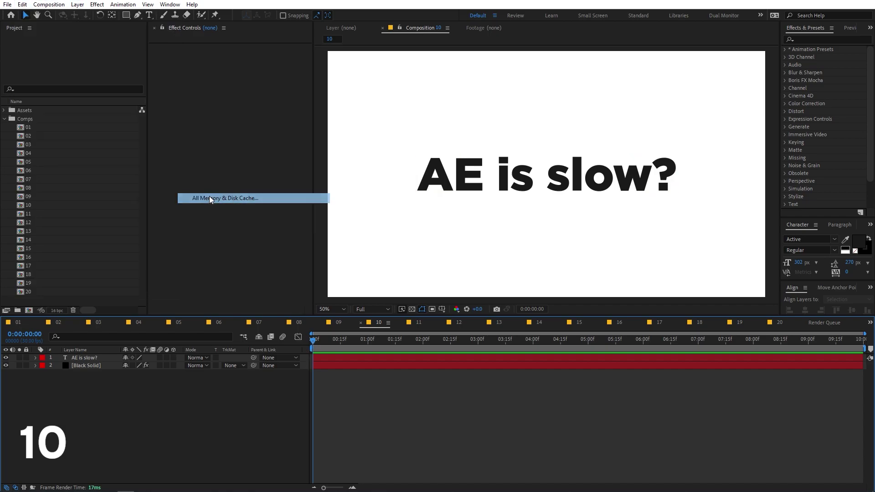
drag(96, 10, 327, 116)
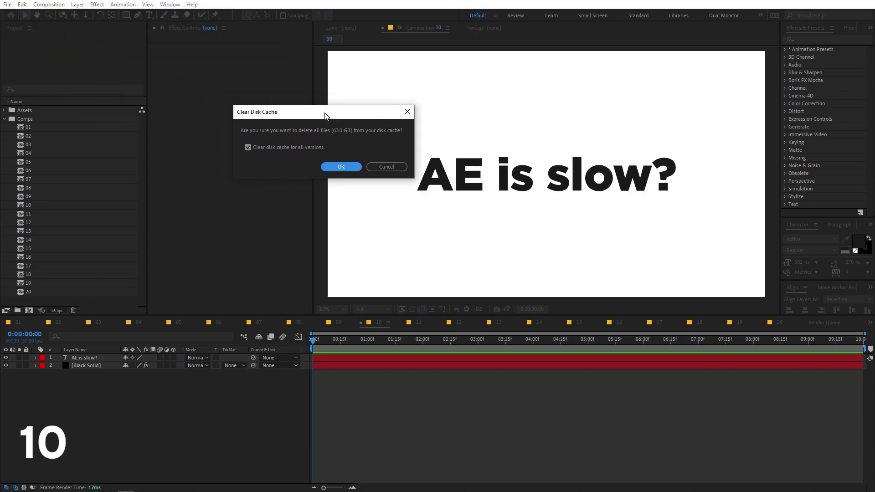
click(341, 167)
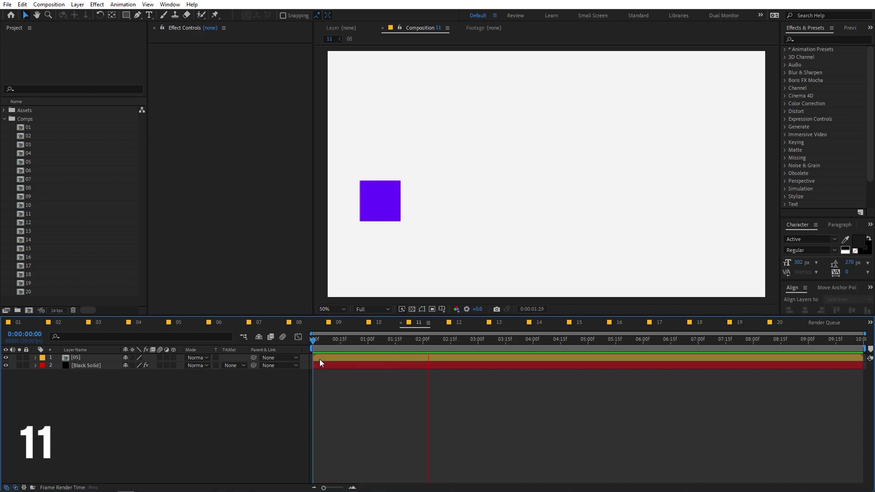
- Check the Time Stretch dialog, then add a Stretch column to comp 11's timeline
right_click(319, 359)
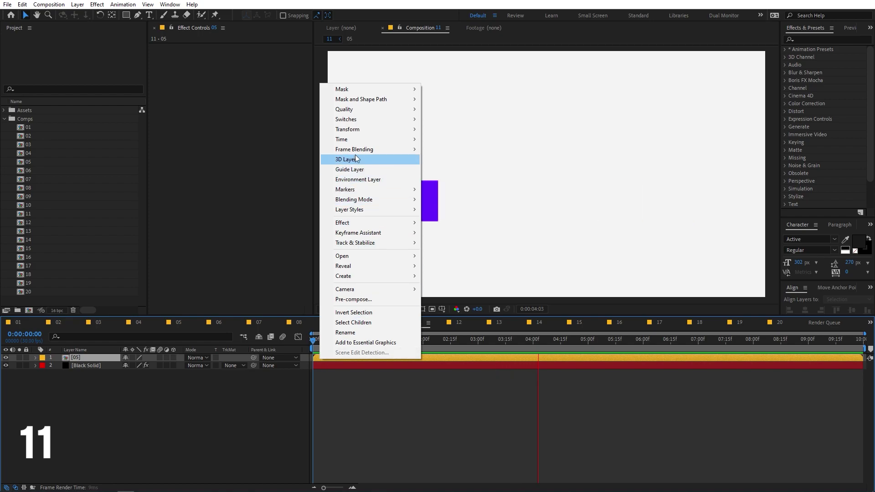
mouse_move(355, 138)
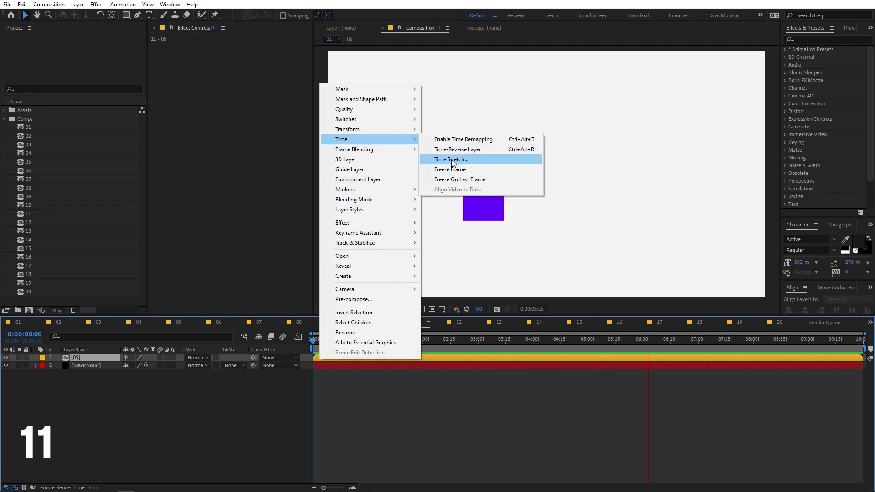
click(452, 161)
click(509, 208)
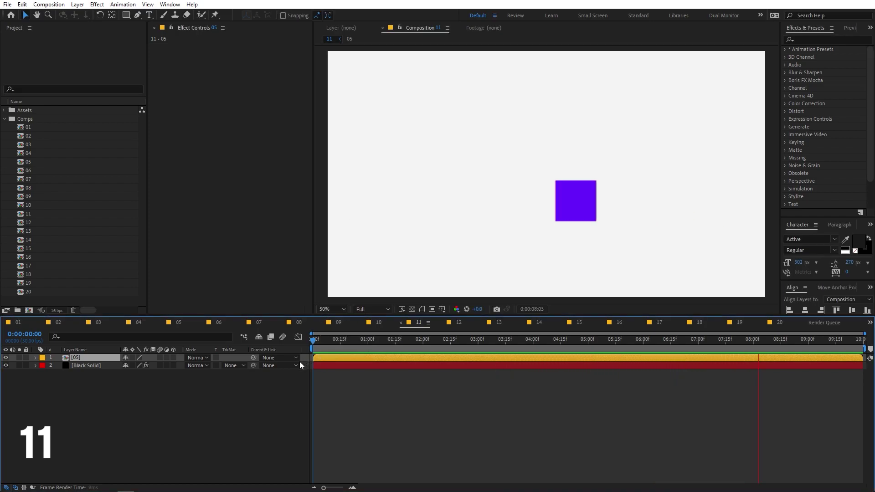
right_click(304, 350)
mouse_move(327, 382)
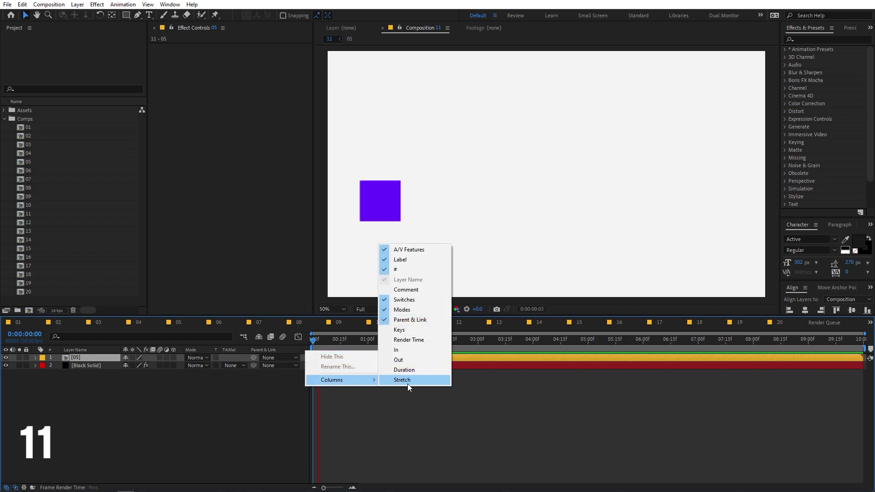
click(409, 380)
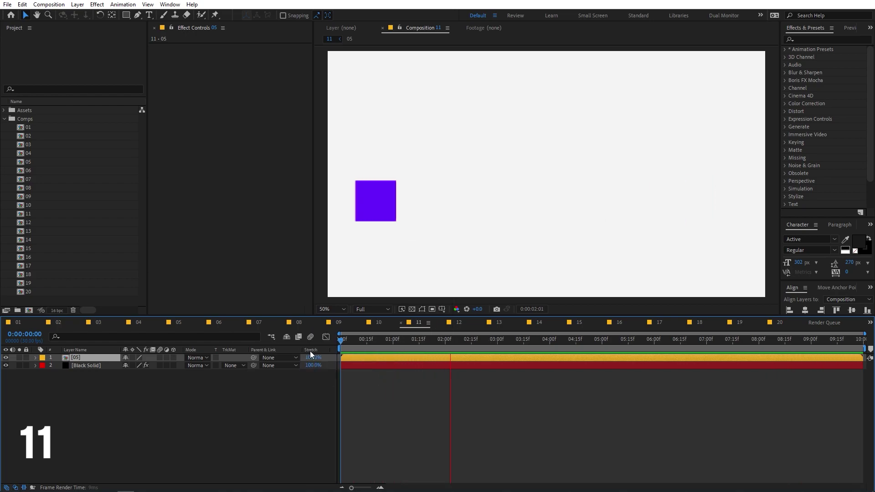
- Scrub layer 05's Stretch to 36% and preview the faster square slide
drag(310, 354, 313, 363)
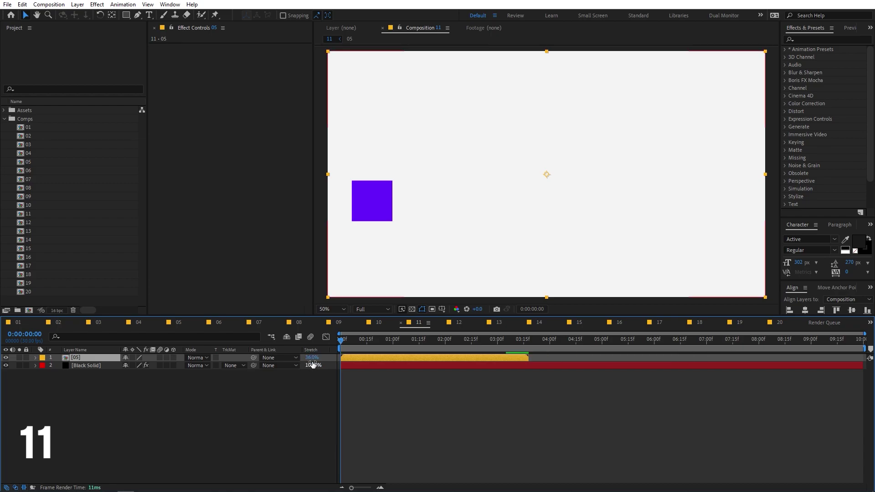
key(space)
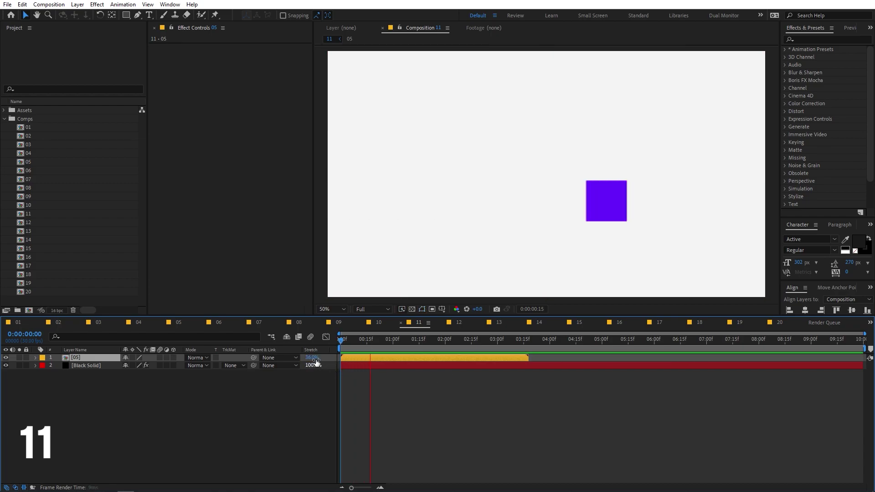
key(ctrl+z)
key(space)
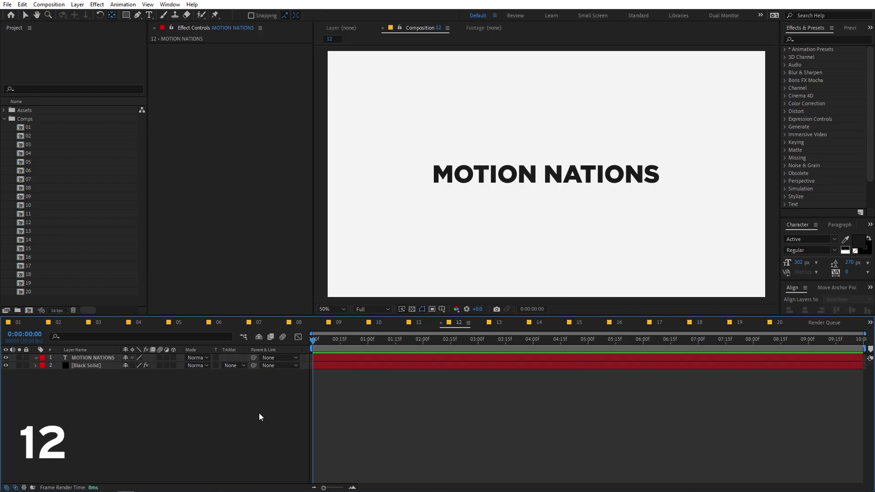
- Apply the Typewriter preset to the MOTION NATIONS text layer and play it back
click(85, 359)
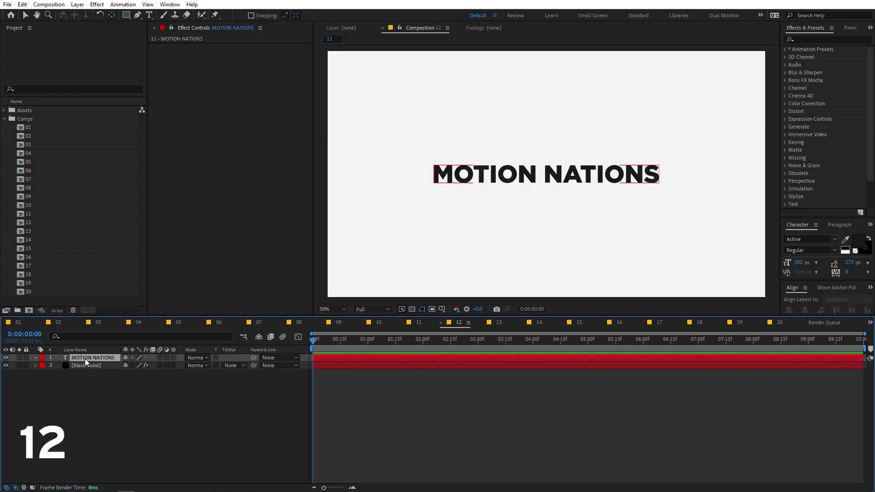
click(807, 40)
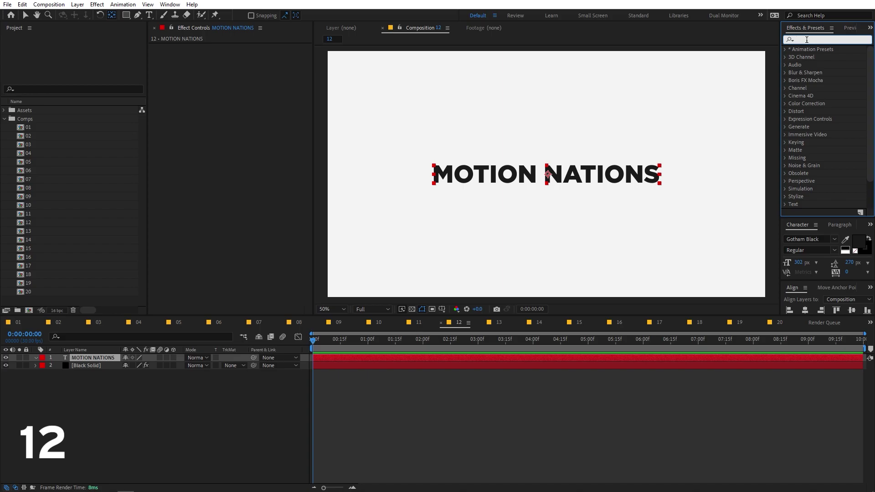
text(ty)
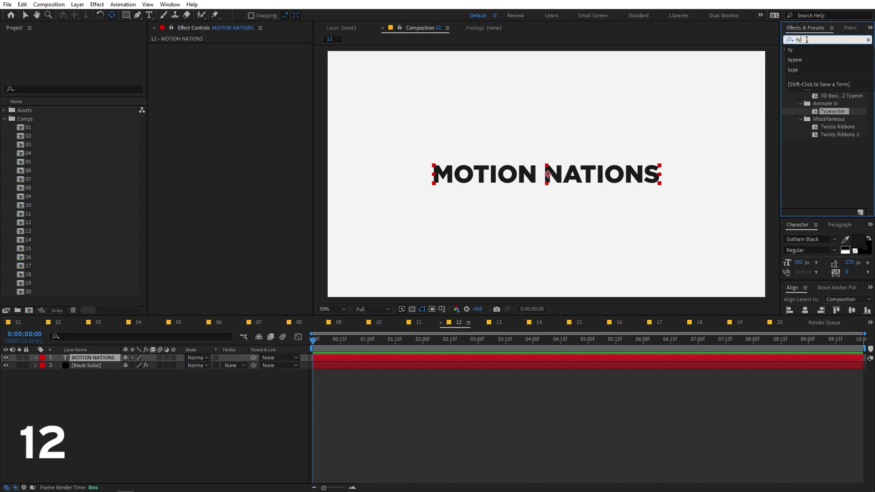
drag(825, 113, 86, 358)
click(453, 407)
key(space)
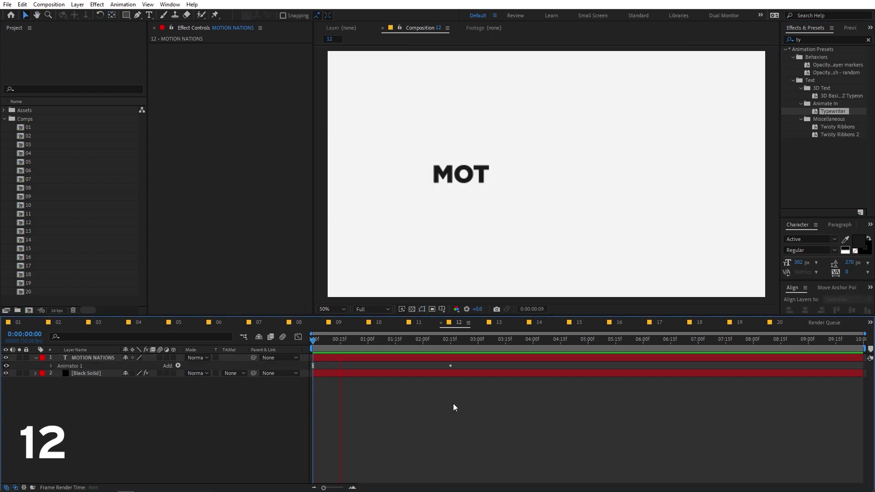
- Move the Typewriter end keyframe earlier so typing finishes in about one second, then preview
click(374, 357)
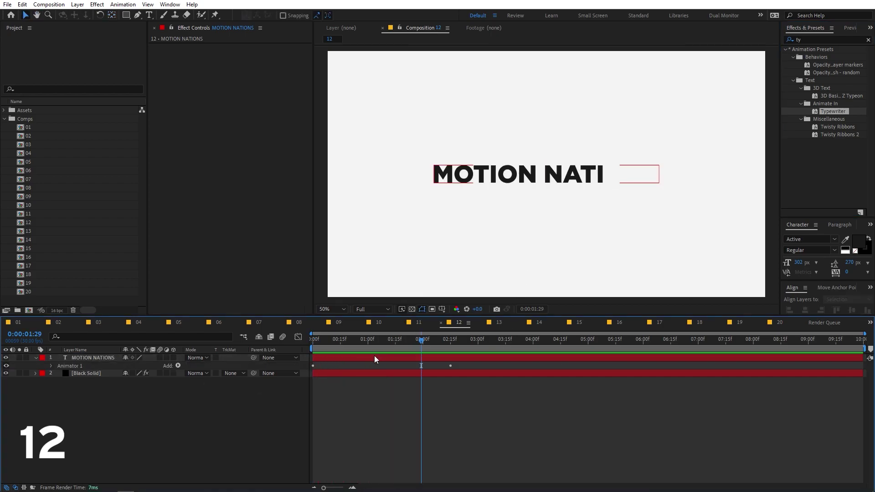
key(u)
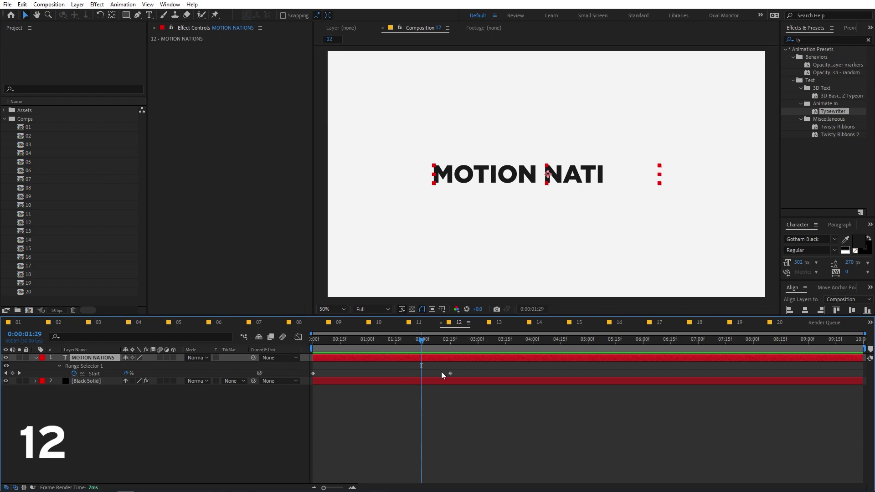
drag(451, 374, 380, 374)
key(Home)
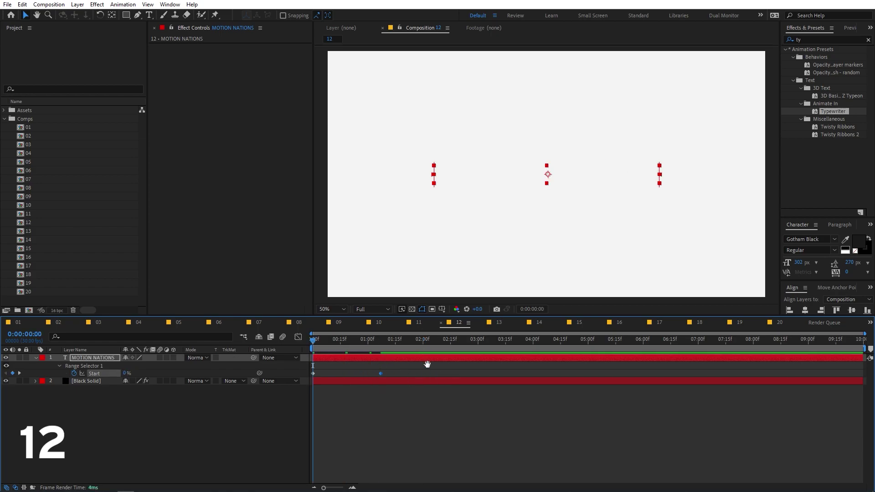
key(space)
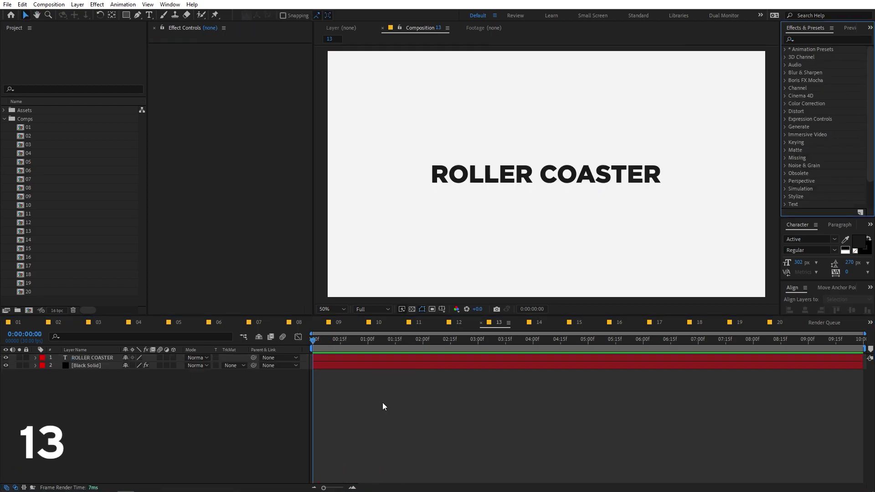
- Draw a wavy four-point Pen mask on the ROLLER COASTER text layer
click(88, 359)
click(139, 15)
click(358, 165)
drag(460, 113, 515, 143)
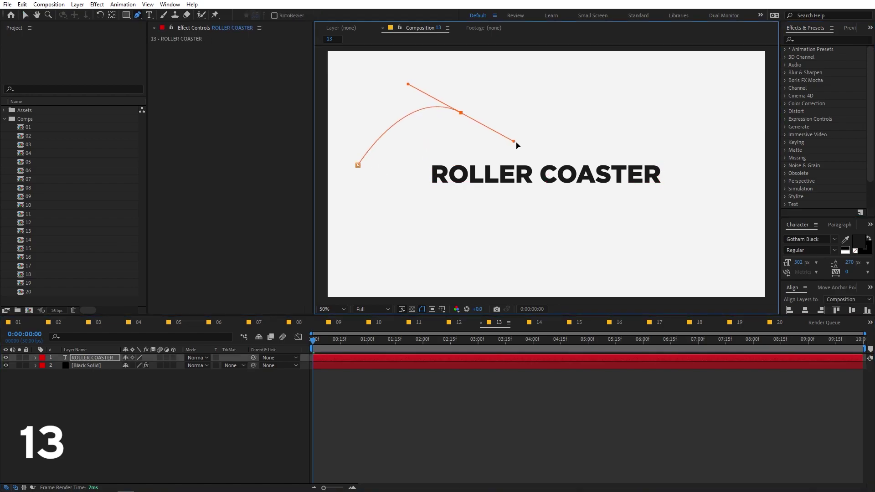
drag(603, 241, 646, 226)
drag(721, 117, 724, 95)
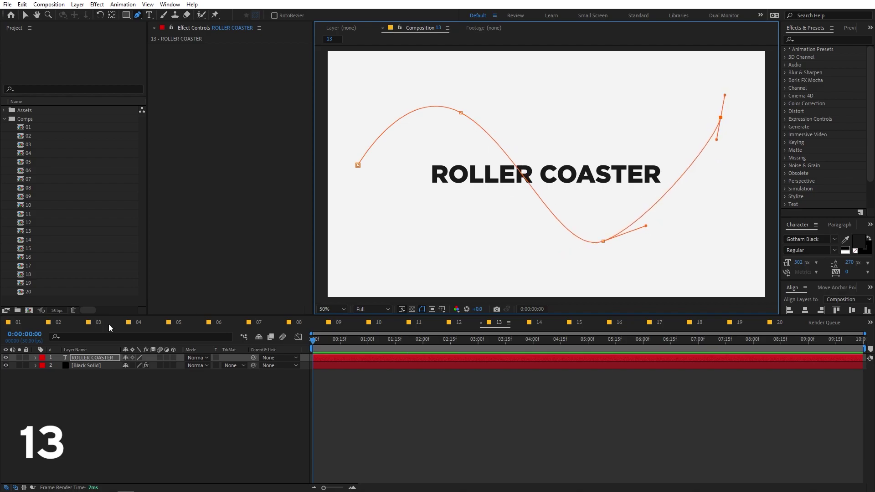
- Set the text's Path Options path to Mask 1 and scrub First Margin to slide it into the valley
click(35, 358)
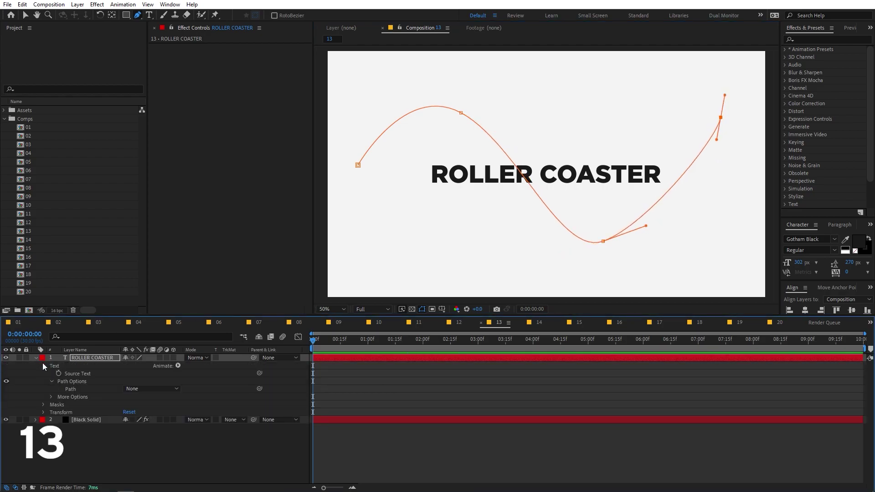
click(138, 388)
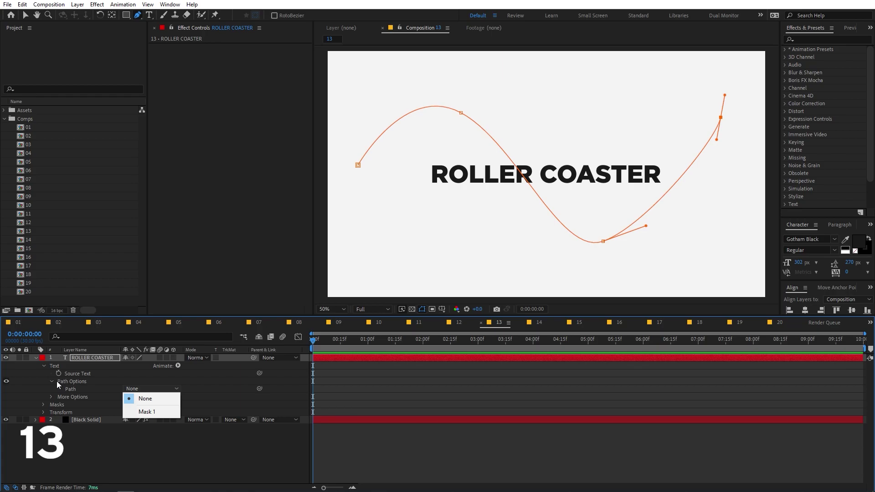
click(140, 411)
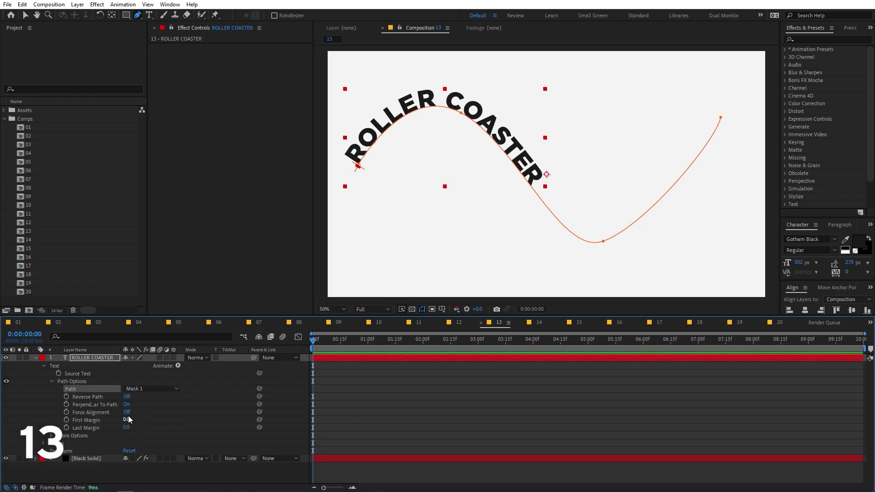
drag(131, 422, 287, 423)
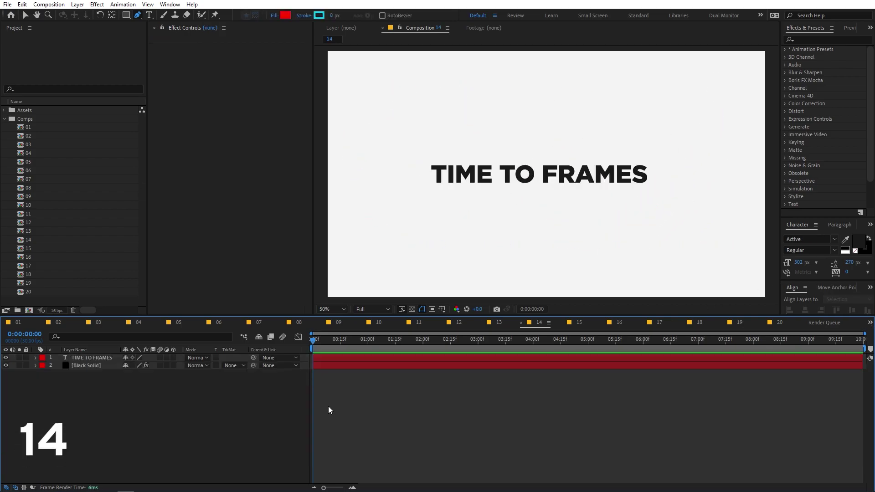
- Scrub comp 14 to about 8 seconds, switch the time display to frames, and move to frame 204
drag(316, 338, 674, 343)
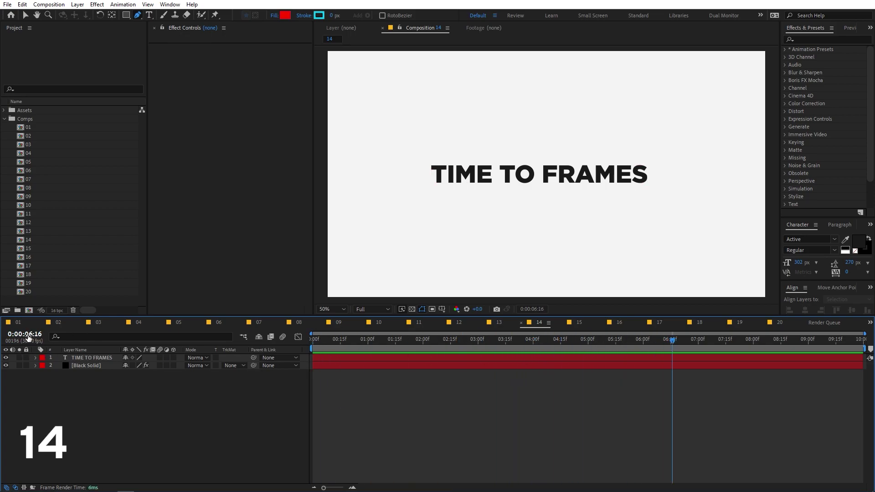
drag(629, 339, 753, 342)
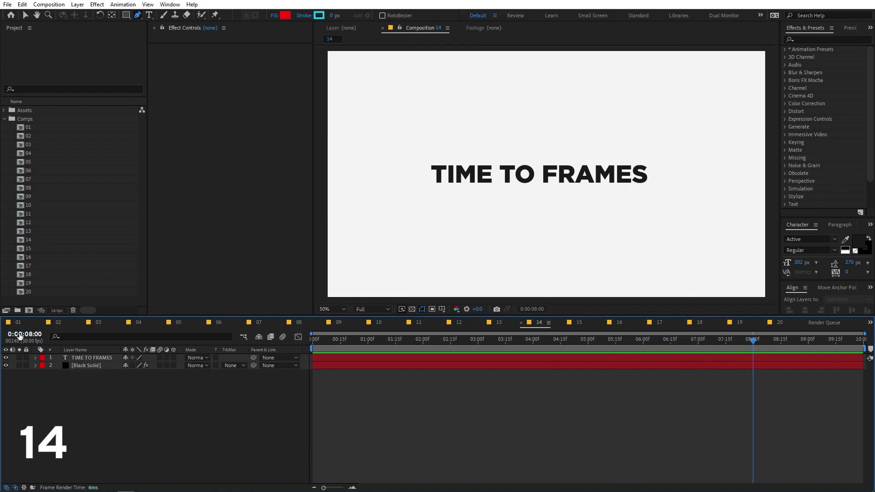
ctrl+click(34, 336)
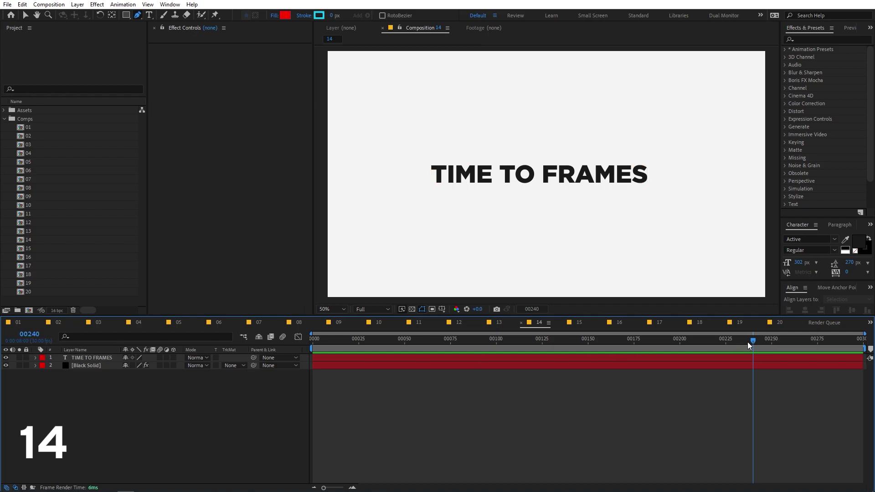
drag(747, 345, 766, 348)
- Restore timecode display, then try linear gradient, radial gradient and solid blue fills in Fill Options
ctrl+click(29, 334)
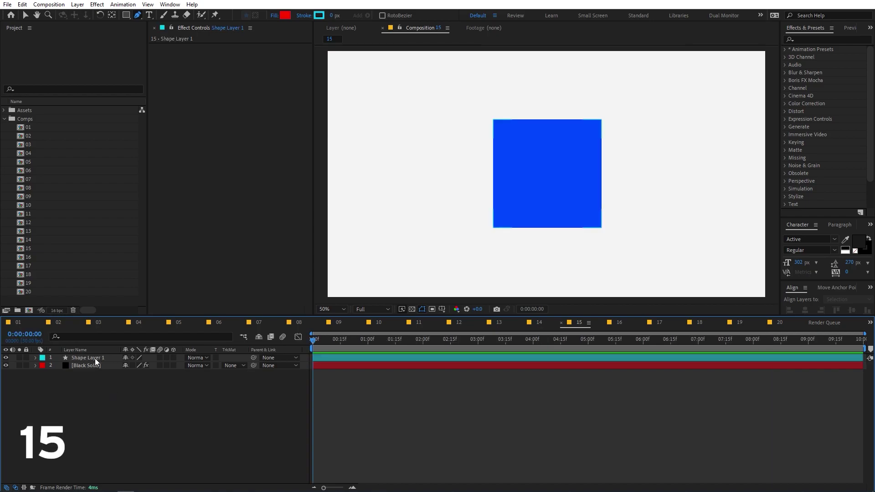
click(95, 358)
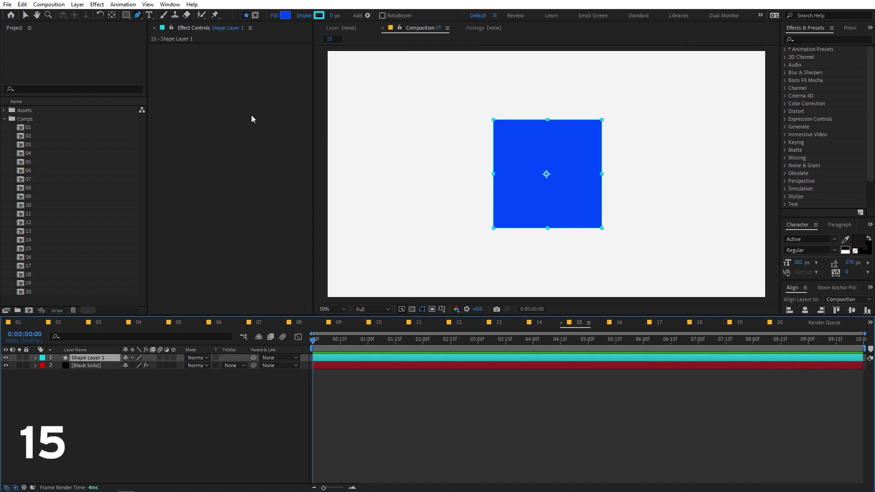
click(274, 16)
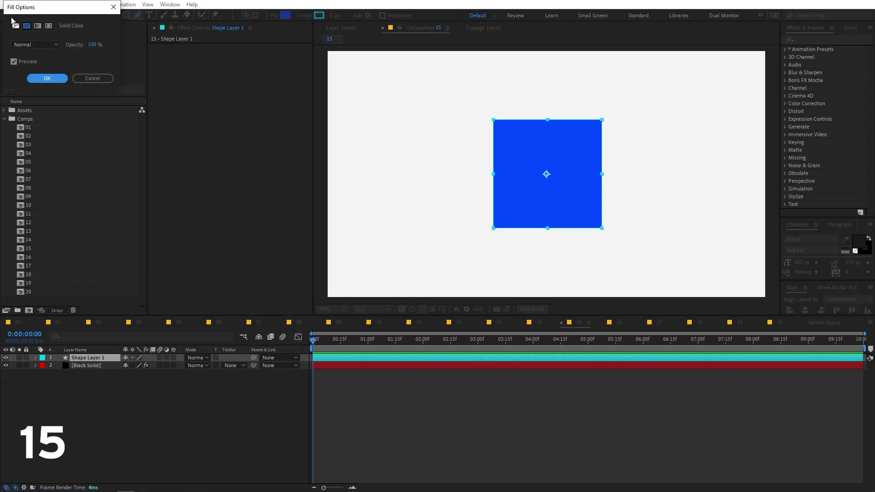
click(38, 26)
click(48, 26)
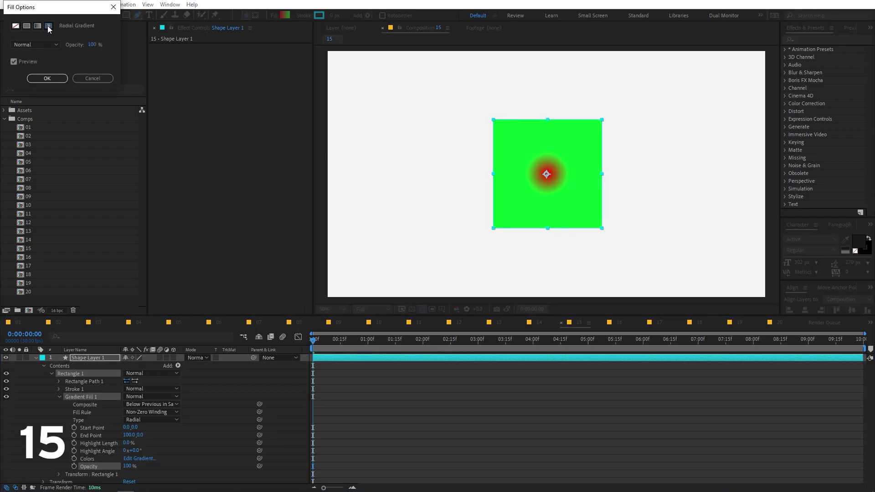
click(26, 26)
click(101, 81)
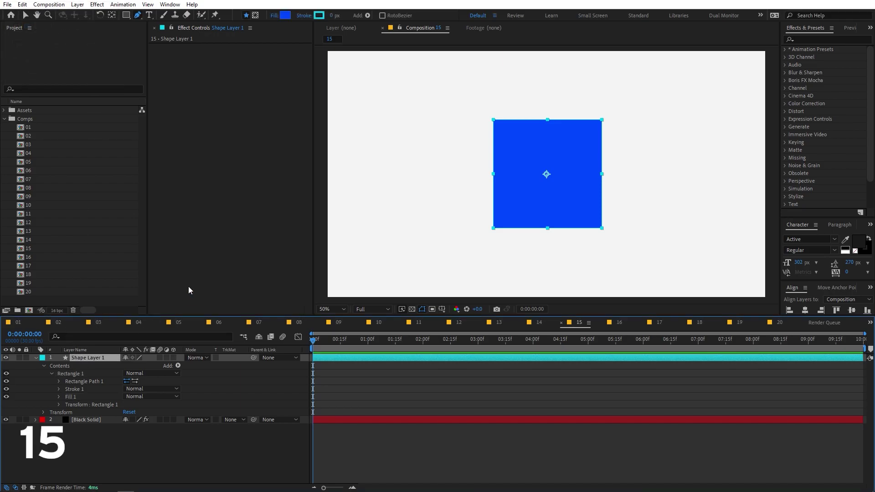
- Cycle the square's fill through linear, radial, none and solid types, passing through solid red
alt+click(283, 17)
alt+click(284, 16)
alt+click(284, 17)
alt+click(284, 16)
alt+click(283, 17)
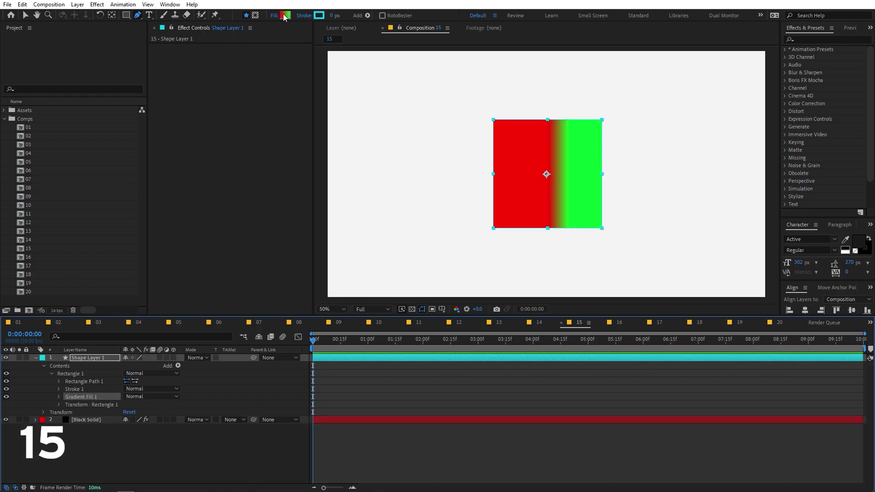
alt+click(283, 14)
alt+click(284, 14)
alt+click(284, 15)
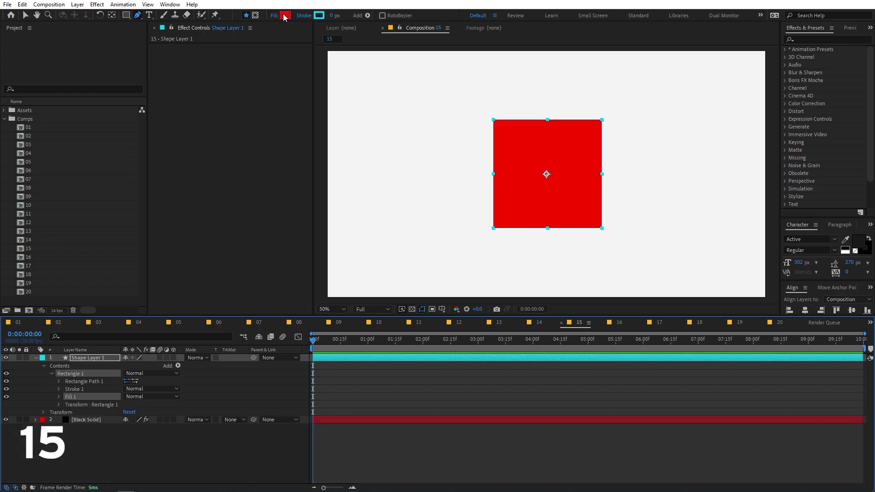
alt+click(283, 17)
alt+click(284, 17)
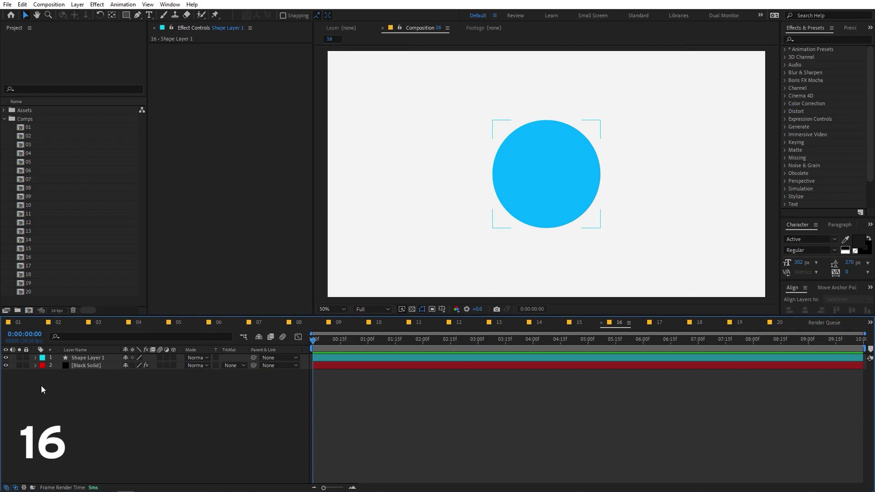
- Add an Inner Shadow layer style to the circle's Shape Layer 1
right_click(94, 358)
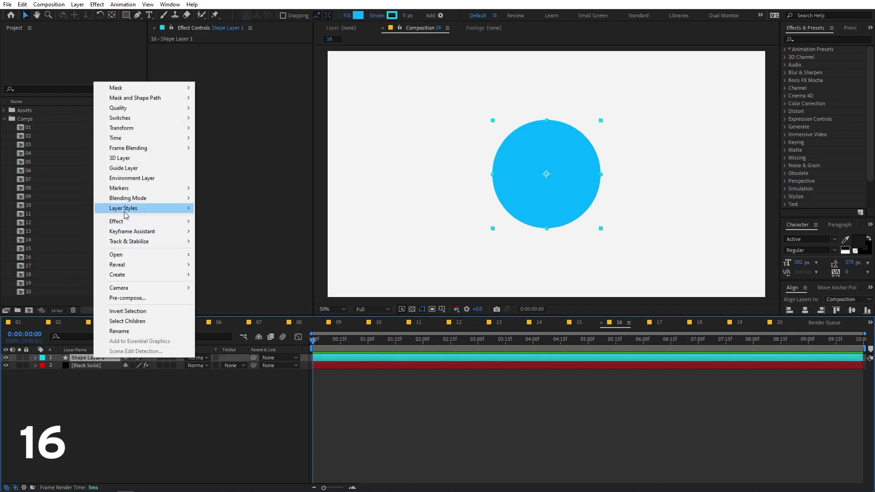
mouse_move(155, 208)
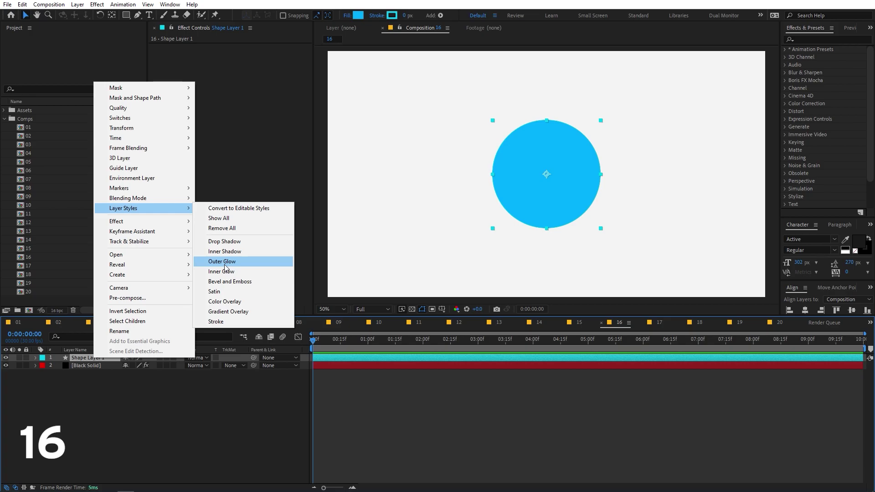
click(225, 251)
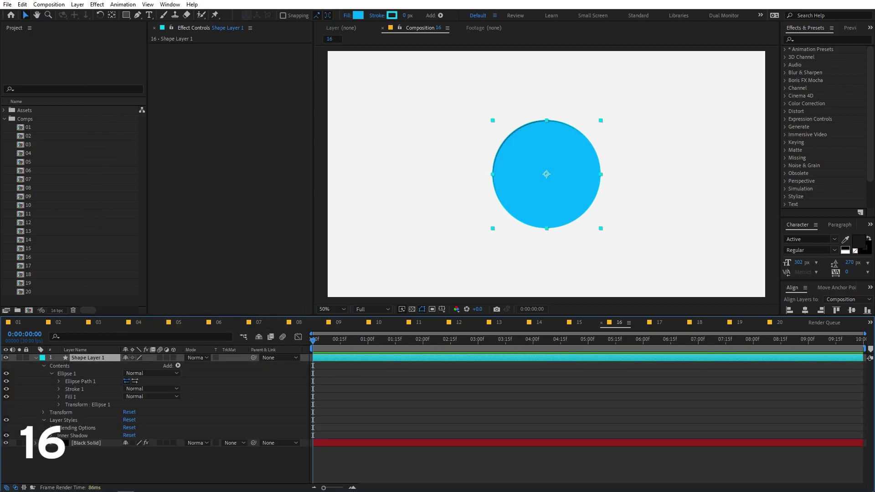
- Set the inner shadow's distance to 32, size to 79 and angle to 35°
click(52, 436)
scroll(165, 442, down, 1)
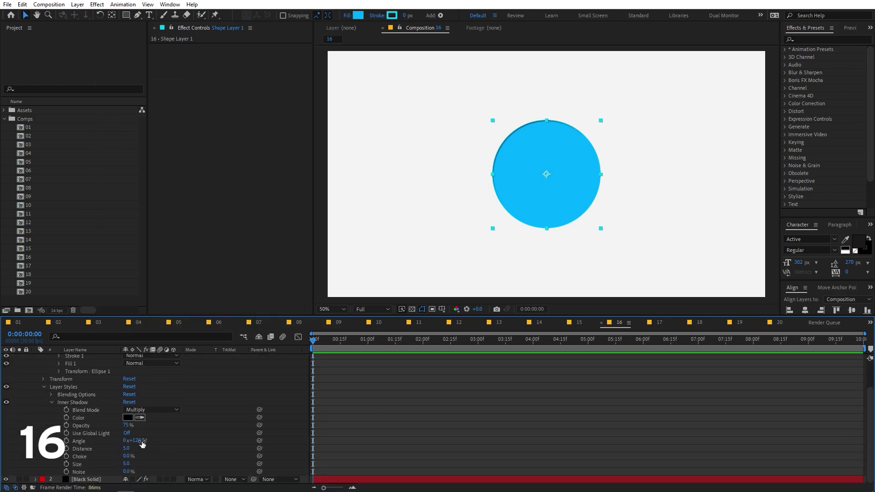
drag(126, 448, 195, 447)
drag(136, 440, 238, 440)
drag(265, 440, 260, 441)
click(472, 452)
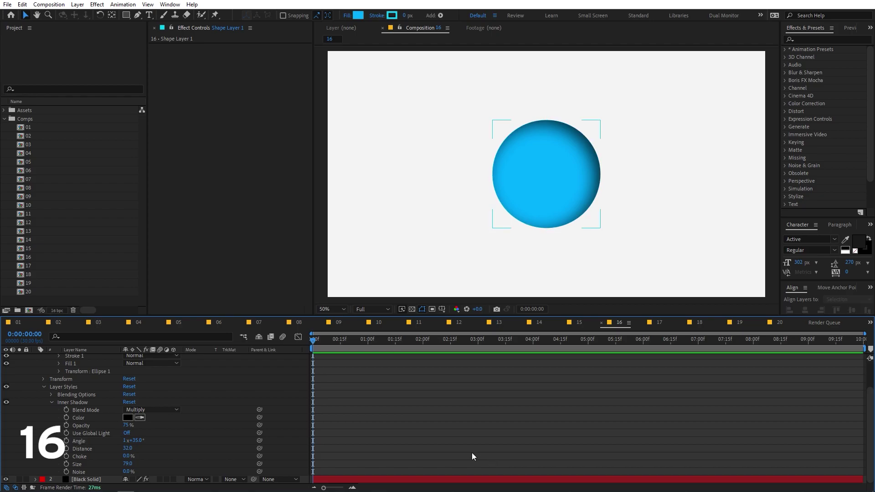
scroll(151, 403, up, 1)
scroll(88, 367, up, 1)
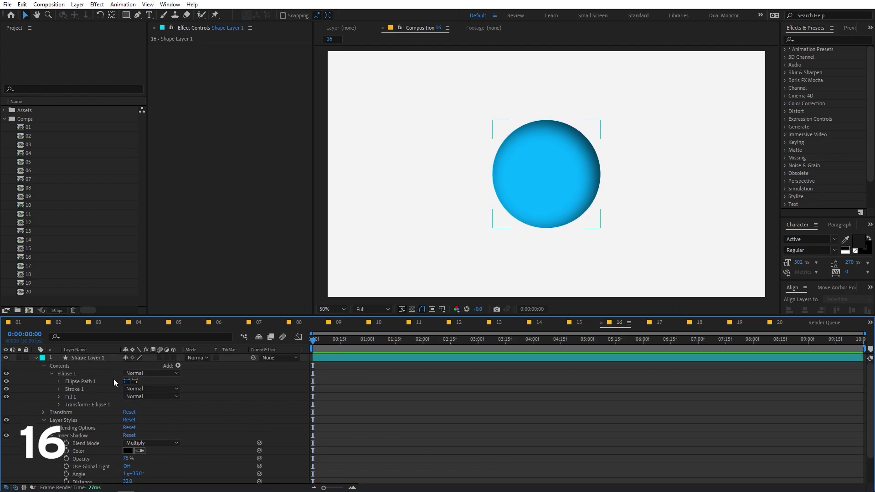
click(89, 358)
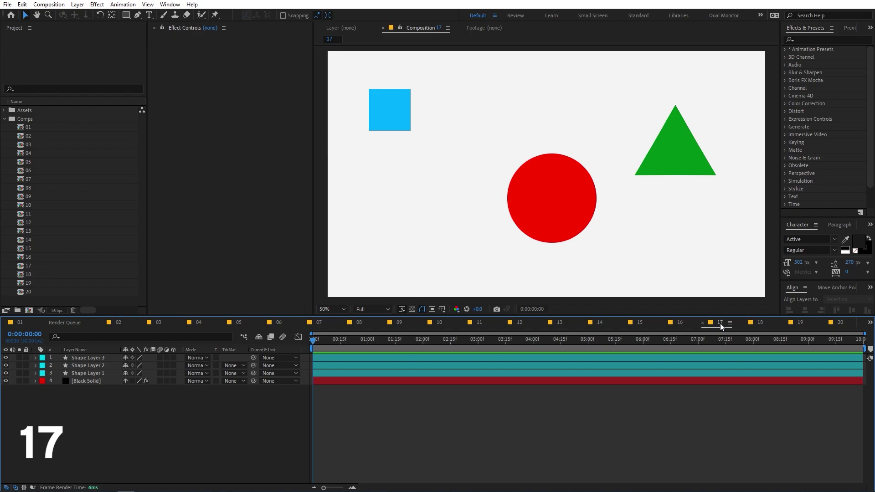
click(760, 323)
drag(496, 350, 592, 352)
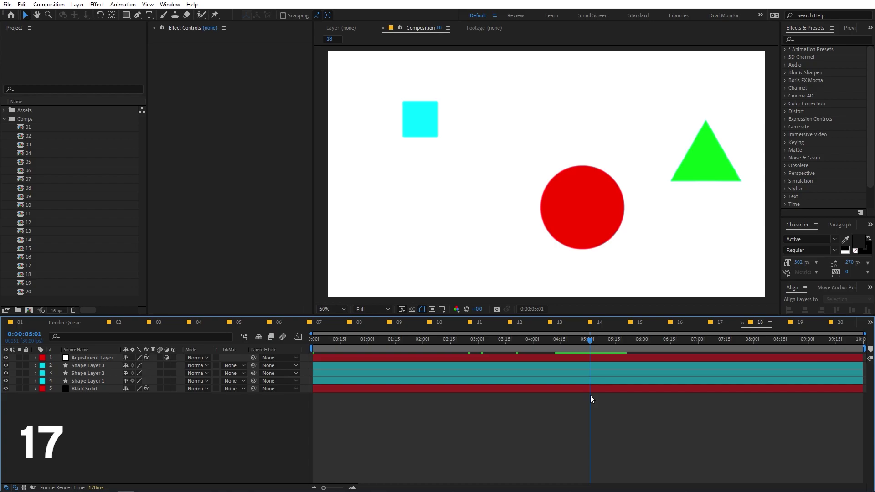
click(22, 5)
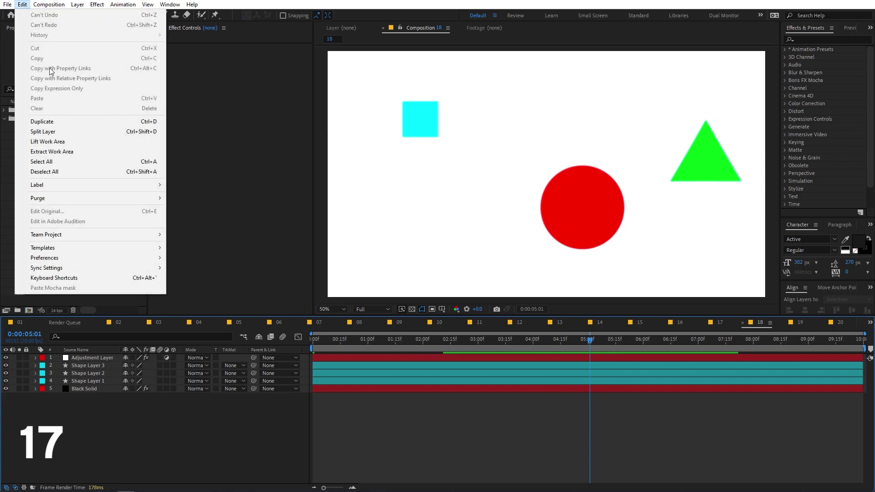
mouse_move(75, 257)
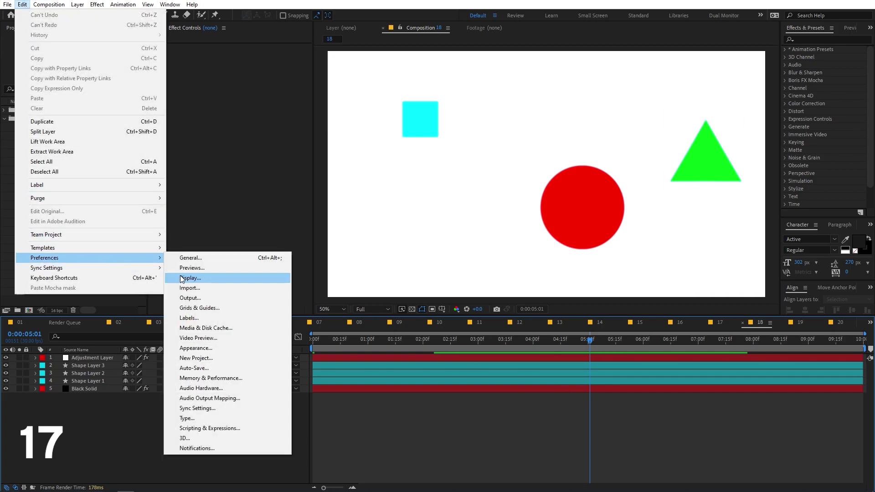
click(192, 267)
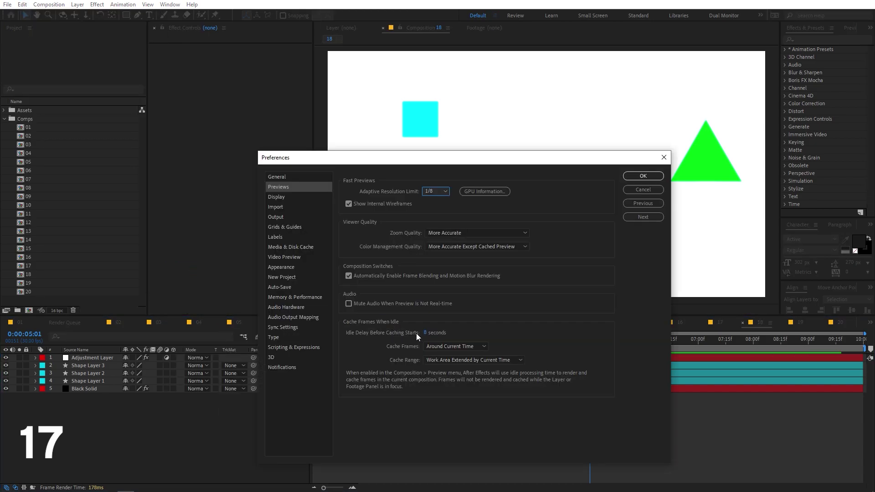
click(447, 345)
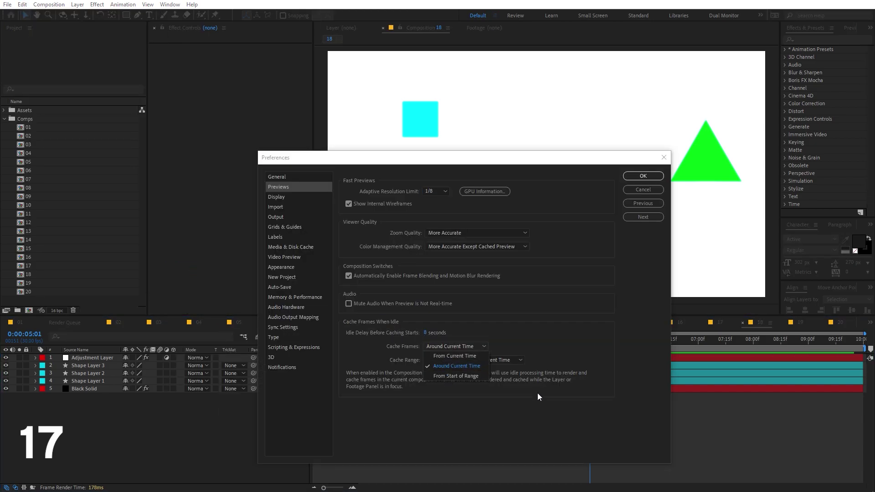
click(499, 367)
click(478, 360)
key(Escape)
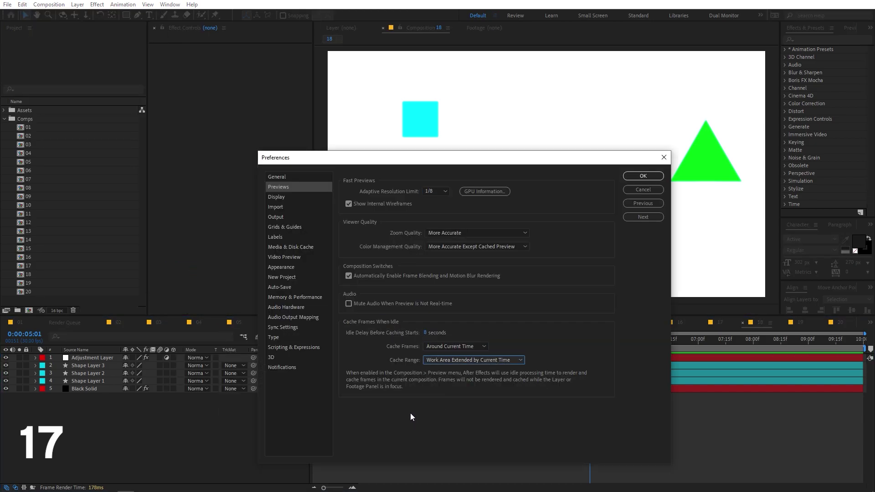
key(Escape)
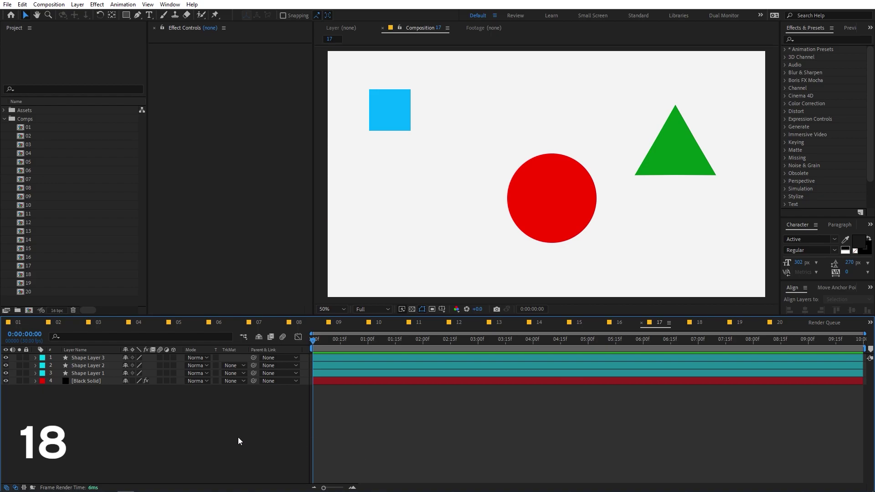
- Add comp 17 to the Render Queue with 'Notify when queue completes' on, and view notification preferences
key(ctrl+m)
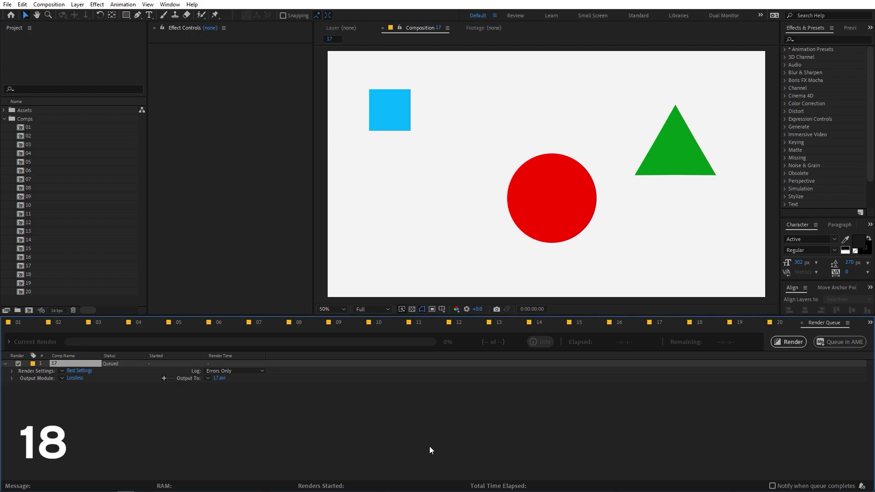
click(773, 487)
click(862, 487)
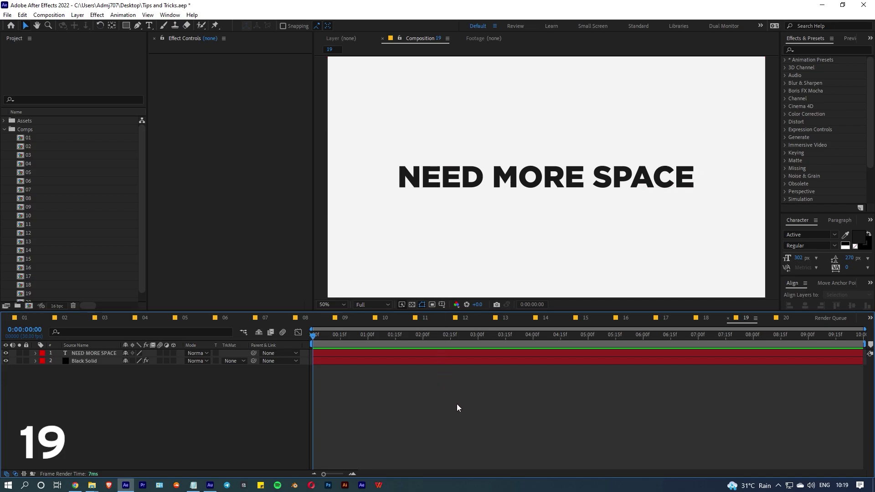
right_click(467, 486)
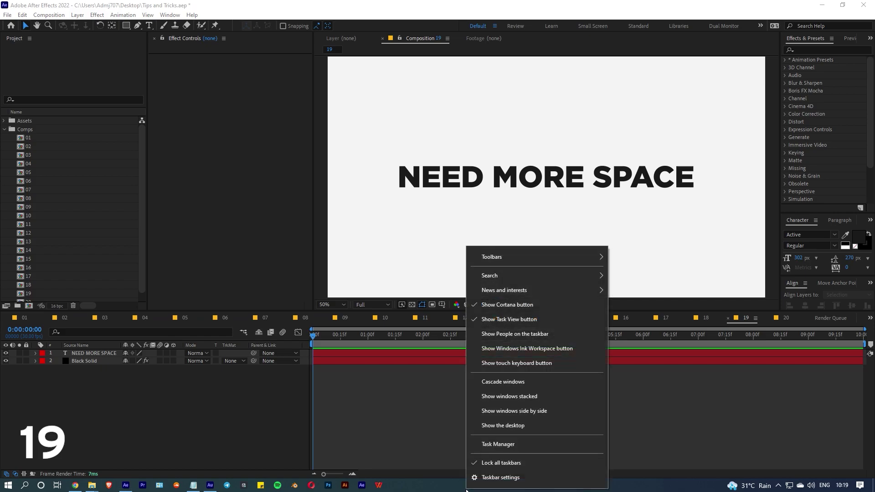
- Turn on 'Automatically hide the taskbar in desktop mode' in Windows taskbar settings, then minimize Settings
click(498, 480)
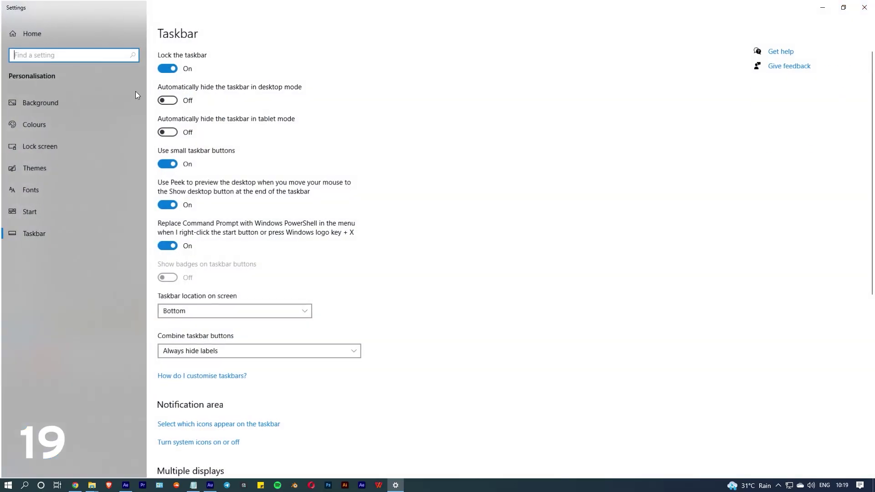
click(173, 103)
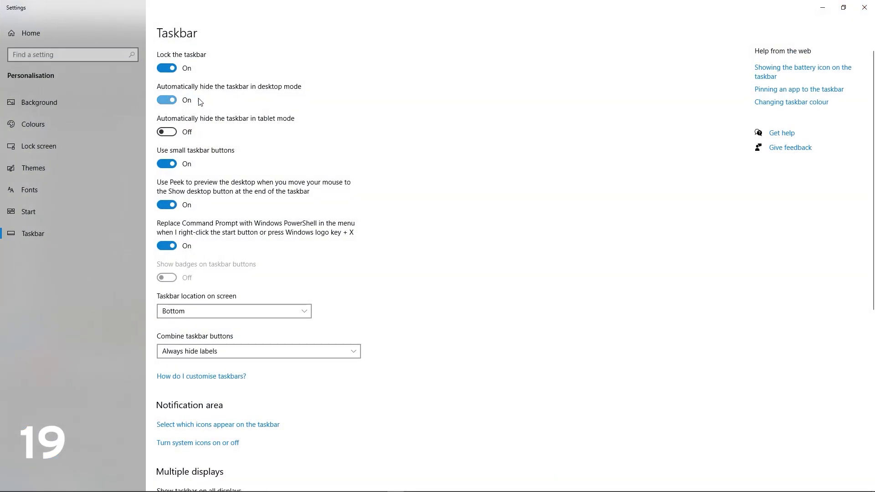
click(822, 8)
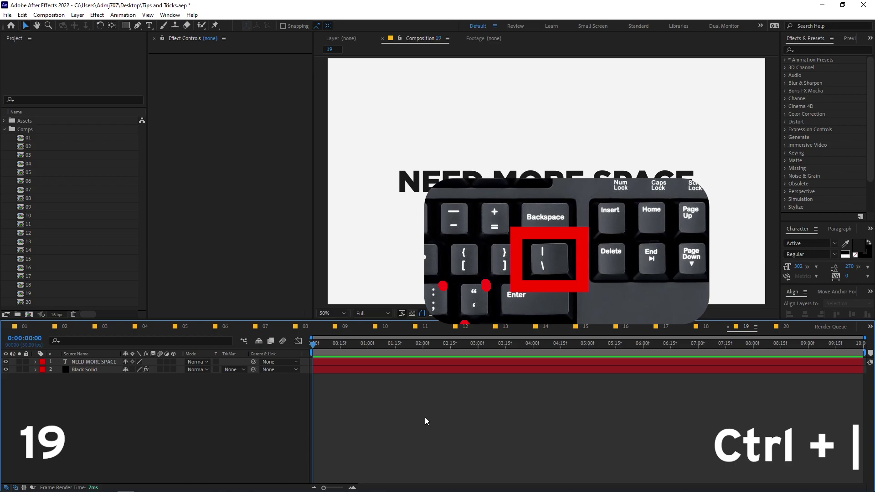
- Switch After Effects to full-screen window mode with Ctrl+\, ending full-screen after toggling
key(ctrl+backslash)
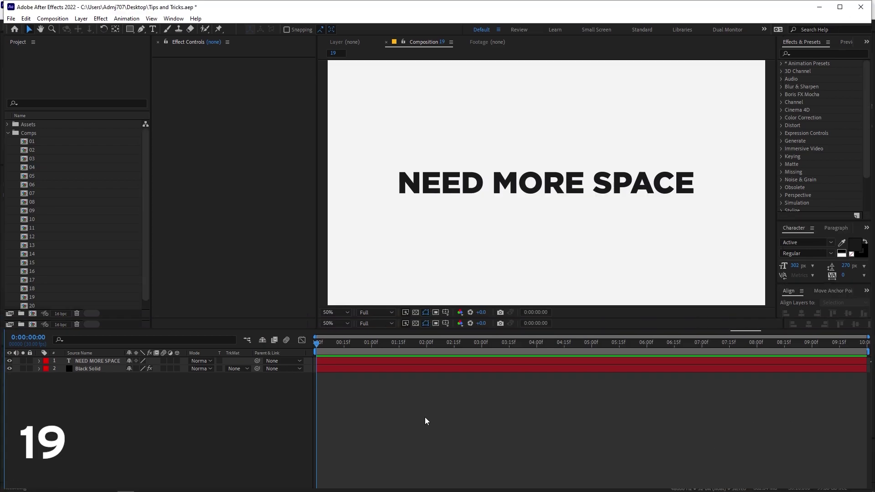
key(ctrl+backslash)
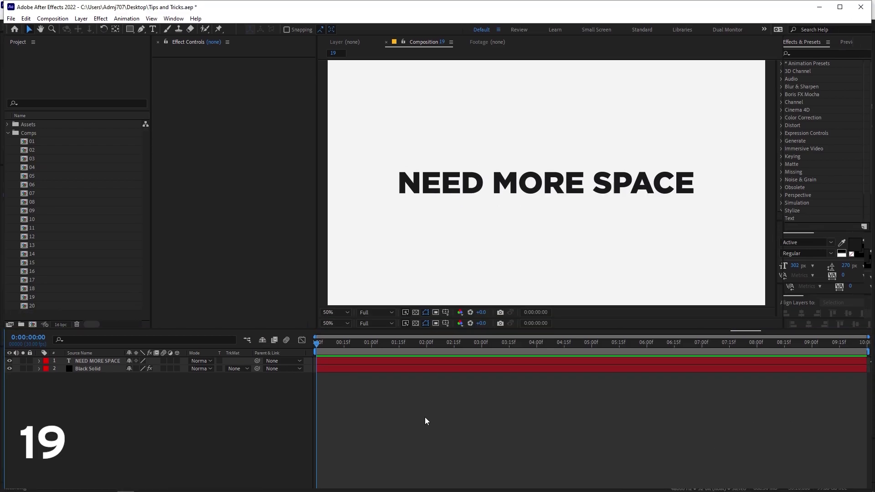
key(ctrl+backslash)
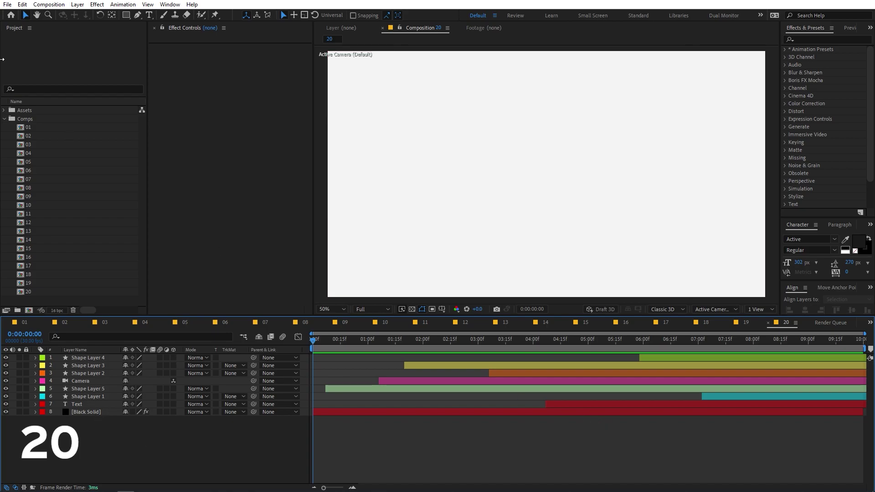
- Run the Sort Layers by In Point.jsx script from File > Scripts on composition 20
click(8, 4)
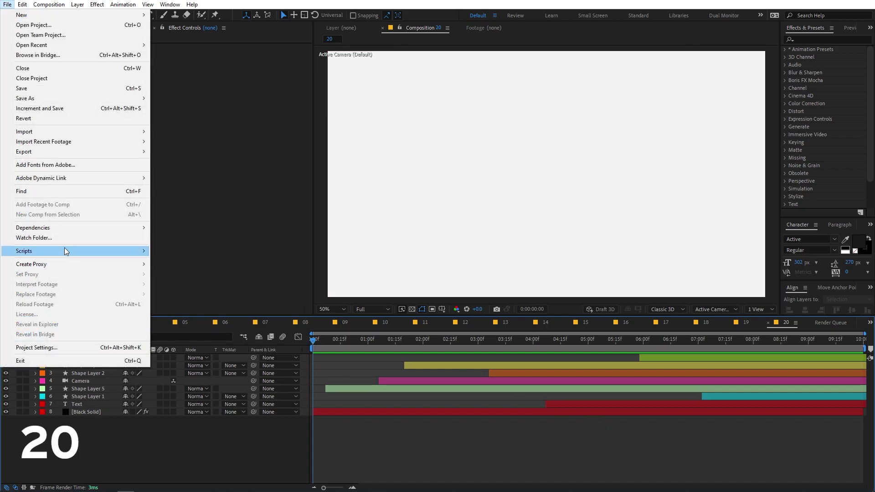
mouse_move(123, 254)
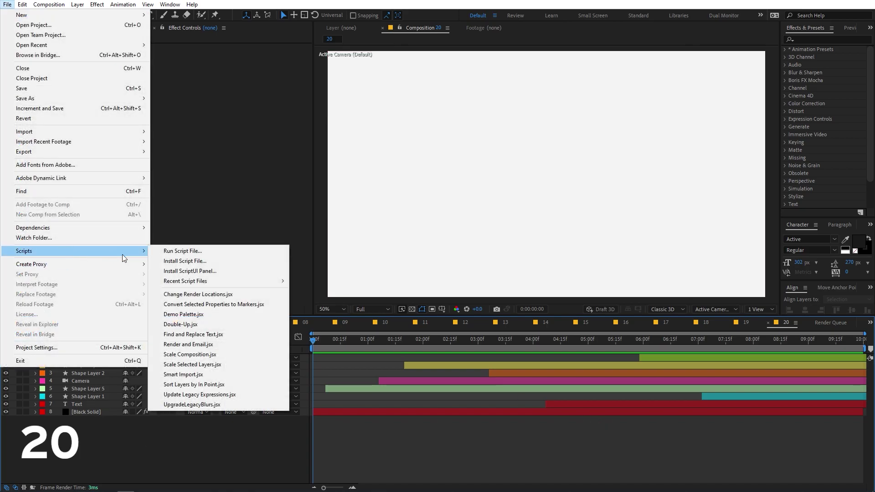
click(206, 384)
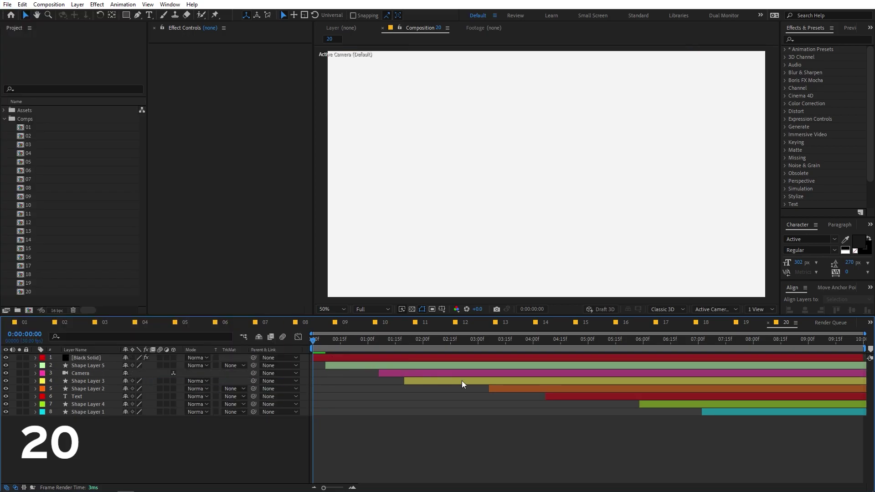